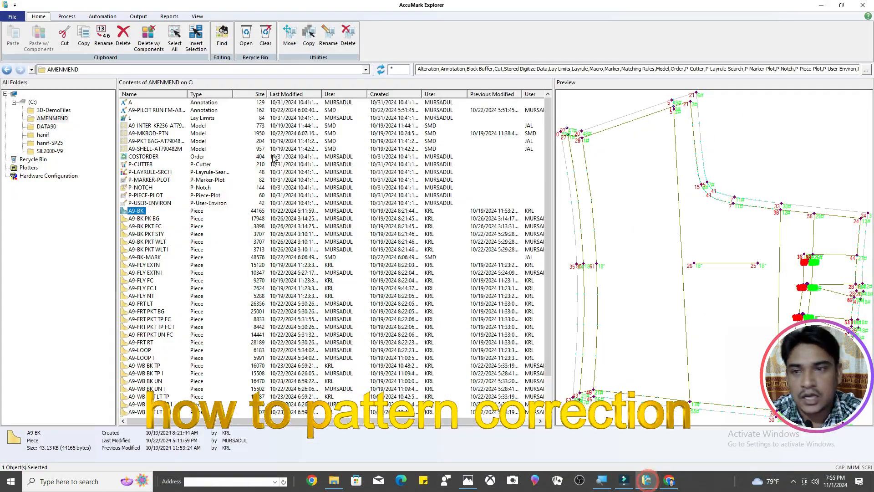
left_click(142, 127)
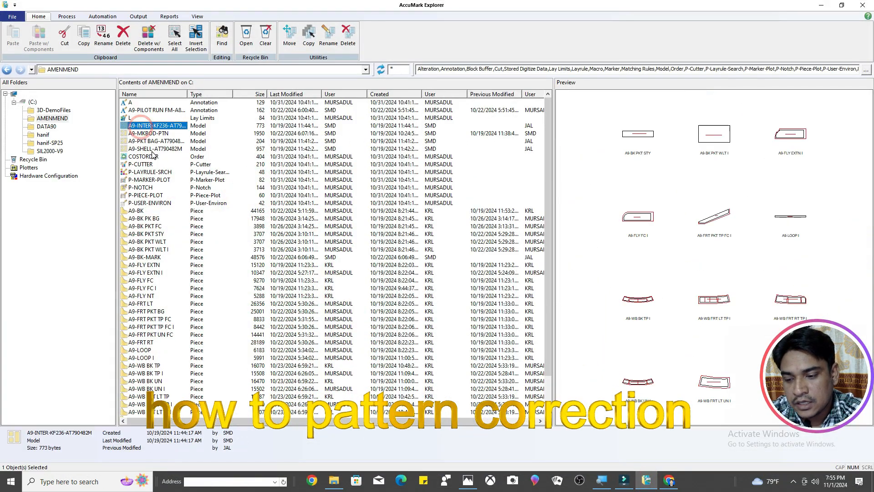
left_click(139, 150, "shift")
right_click(138, 152)
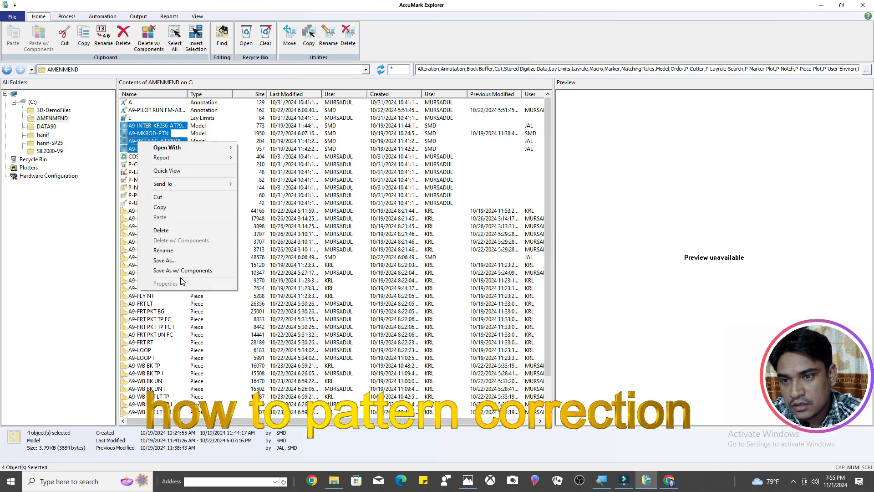
left_click(188, 269)
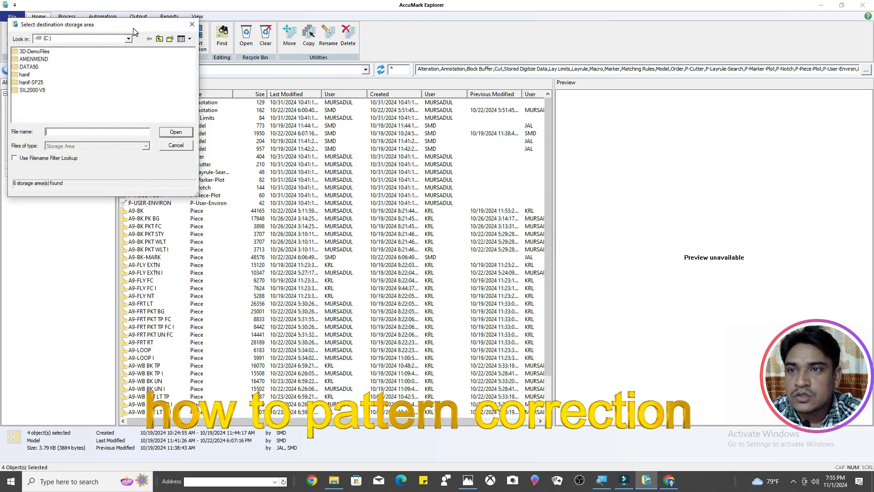
left_click_drag(136, 23, 450, 130)
left_click(379, 238)
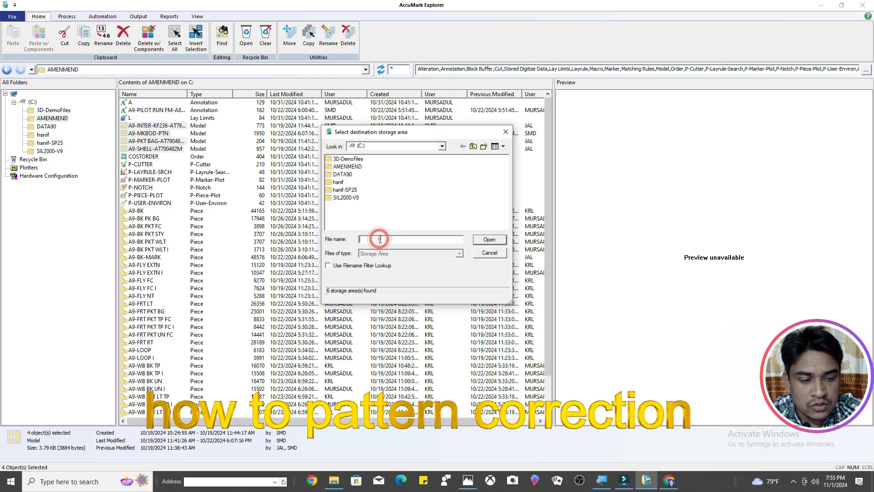
type("*")
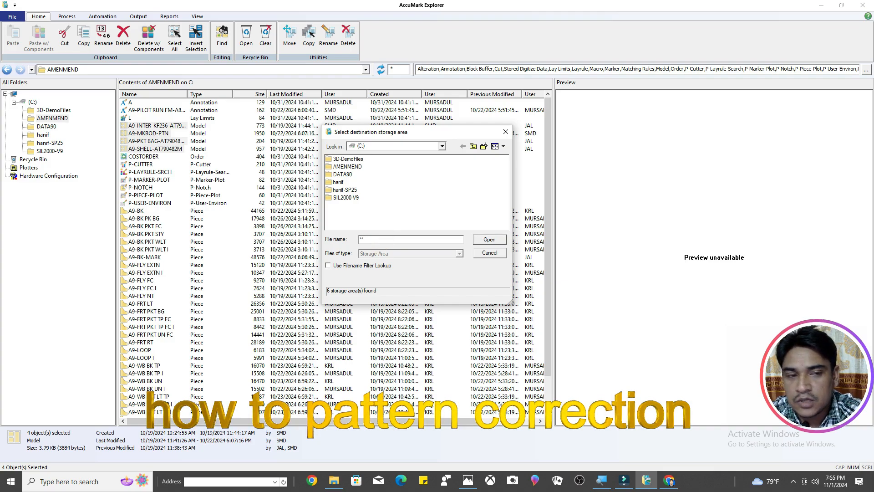
left_click(489, 253)
right_click(156, 142)
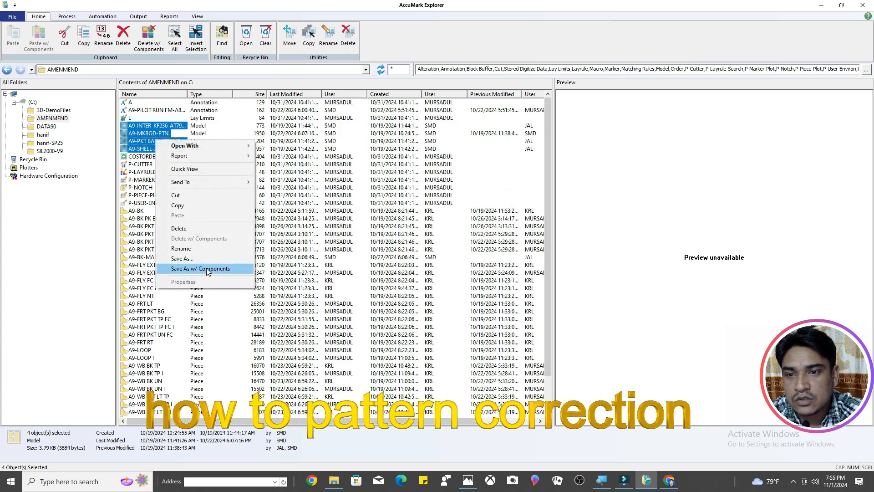
left_click(200, 269)
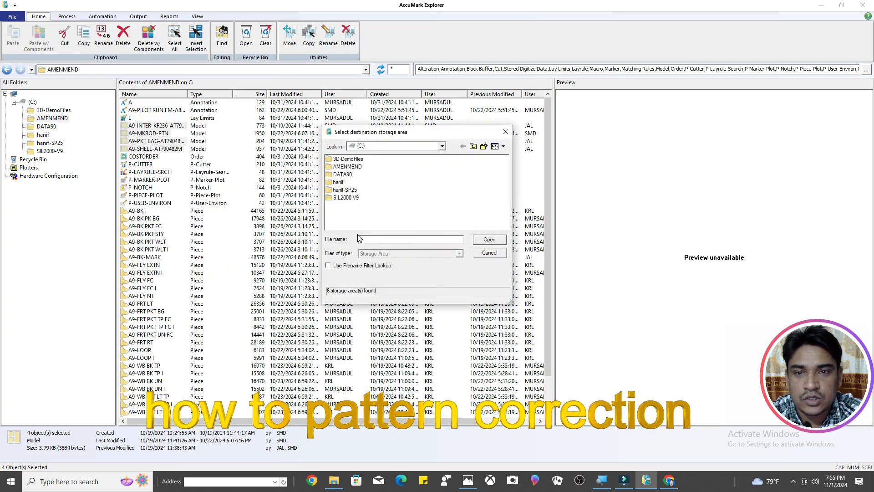
left_click(479, 254)
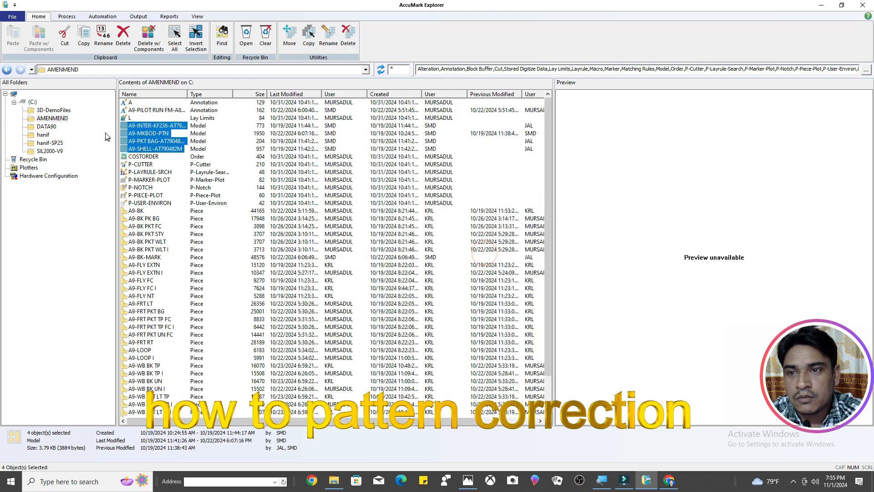
left_click(180, 217)
Start saving the four A9 models as copies with their components, choosing AMENMEND as the destination storage area.
left_click(148, 125)
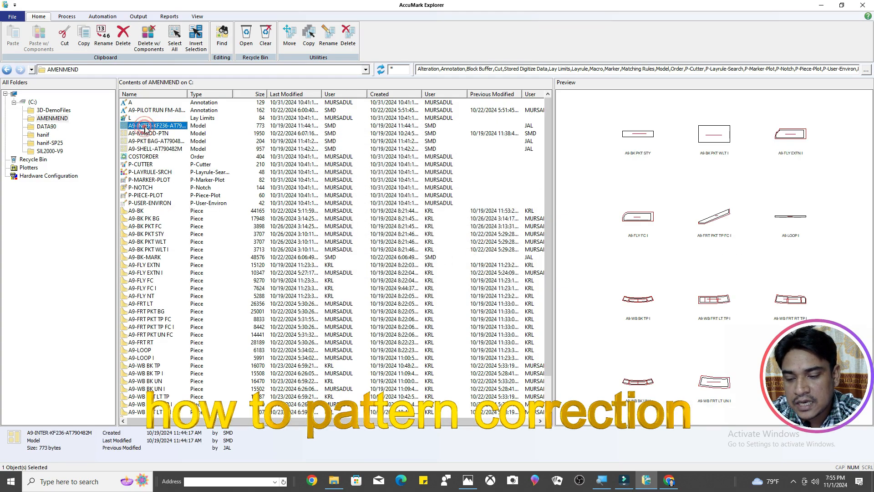
left_click(142, 149, "shift")
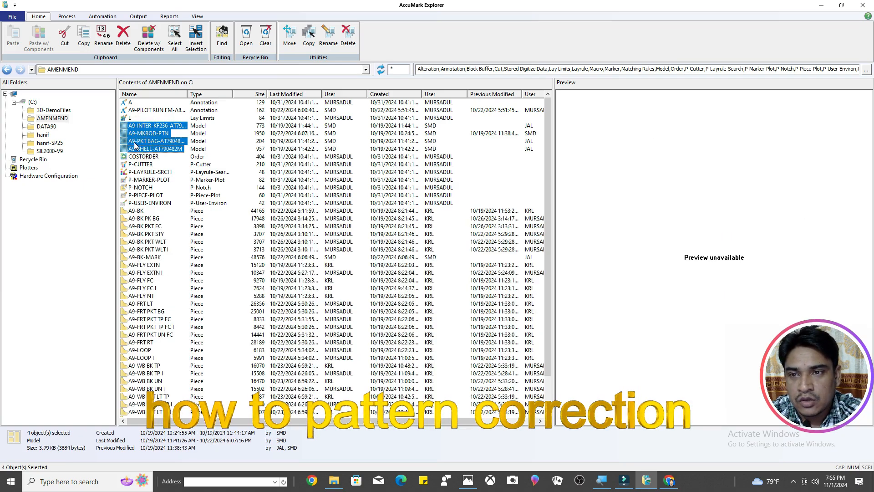
right_click(144, 133)
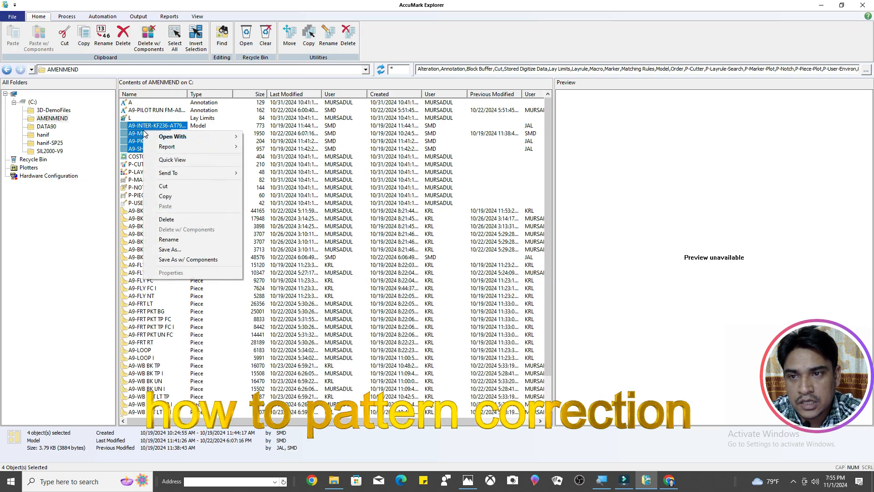
left_click(196, 260)
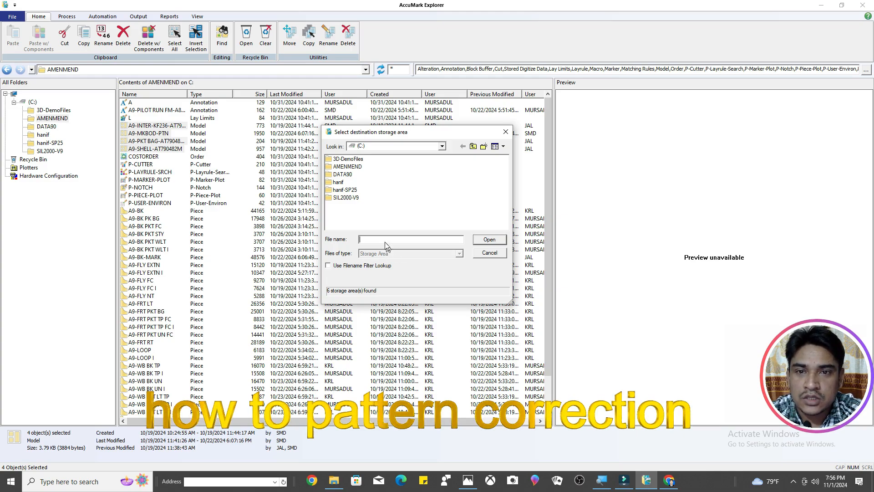
left_click(347, 166)
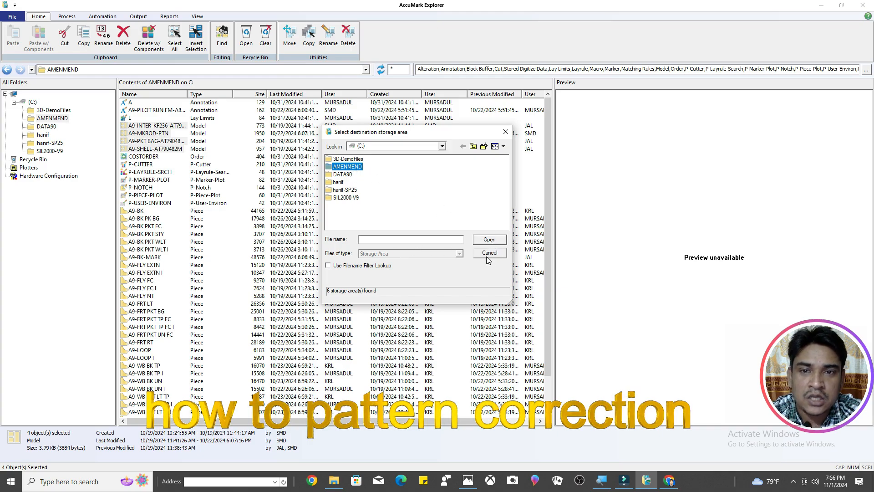
left_click(489, 240)
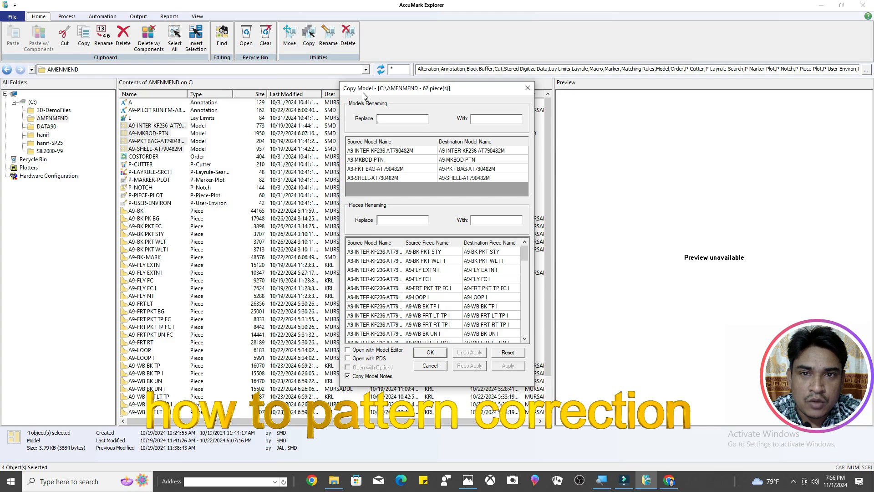
Enter a9 as the text to replace in both the model names and the piece names.
mouse_move(436, 94)
left_mouse_down()
mouse_move(408, 97)
mouse_move(432, 94)
left_mouse_up()
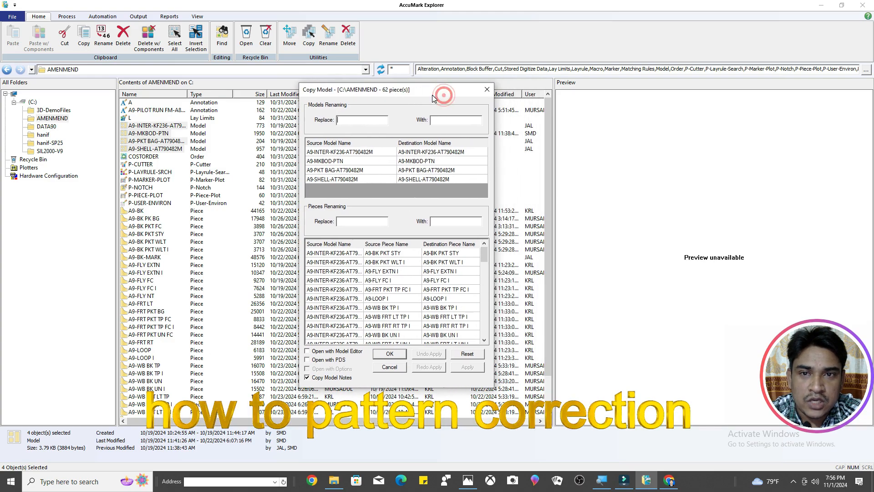
left_click(352, 120)
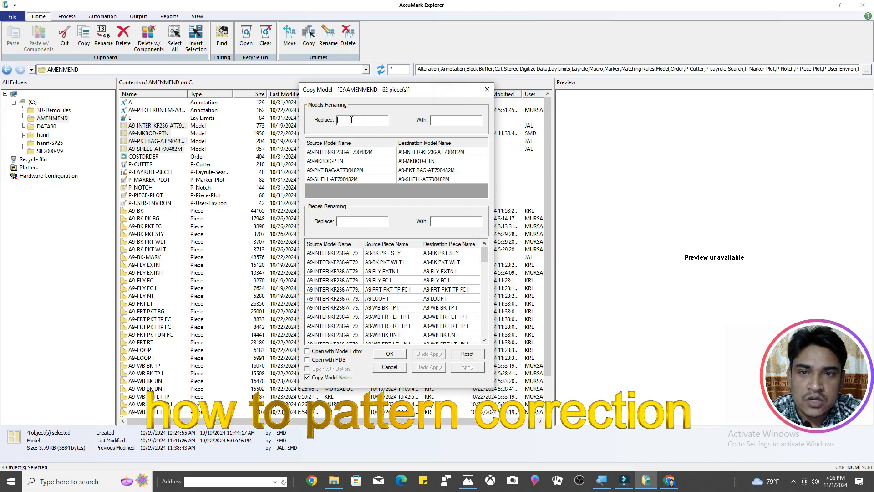
left_click(352, 119)
type("a")
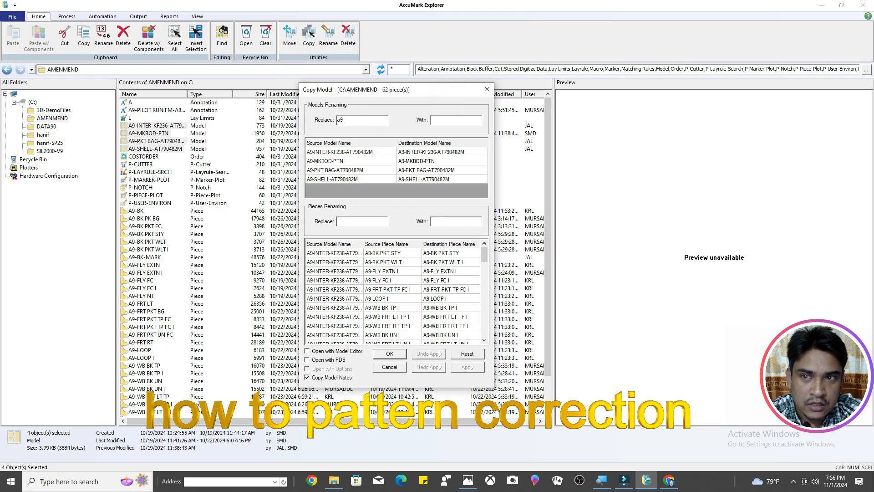
type("9")
double_click(360, 120)
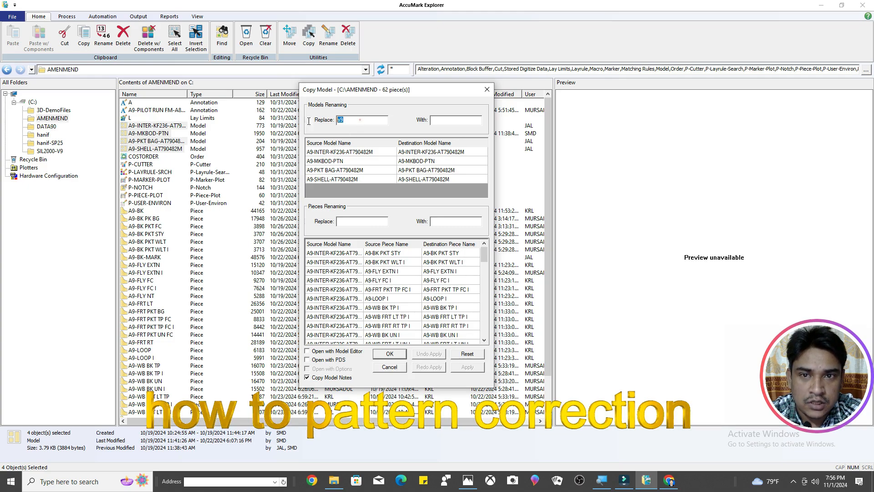
right_click(360, 121)
left_click(395, 152)
left_click(350, 221)
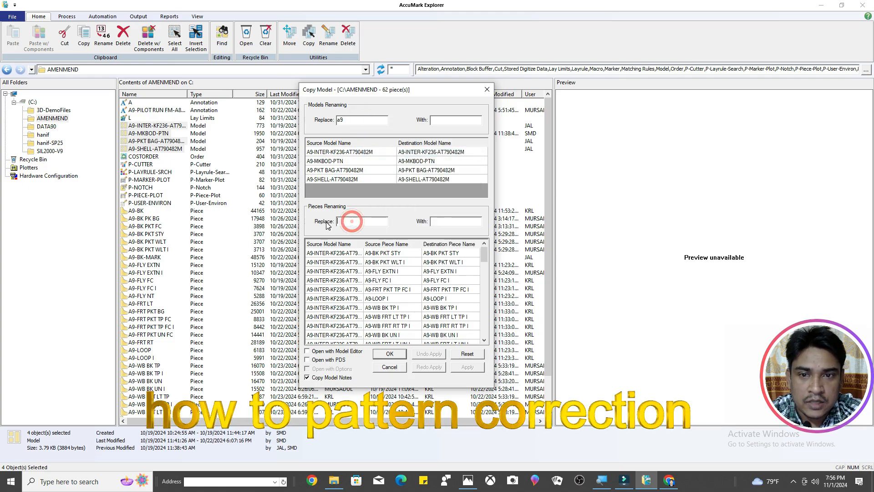
right_click(350, 221)
left_click(389, 263)
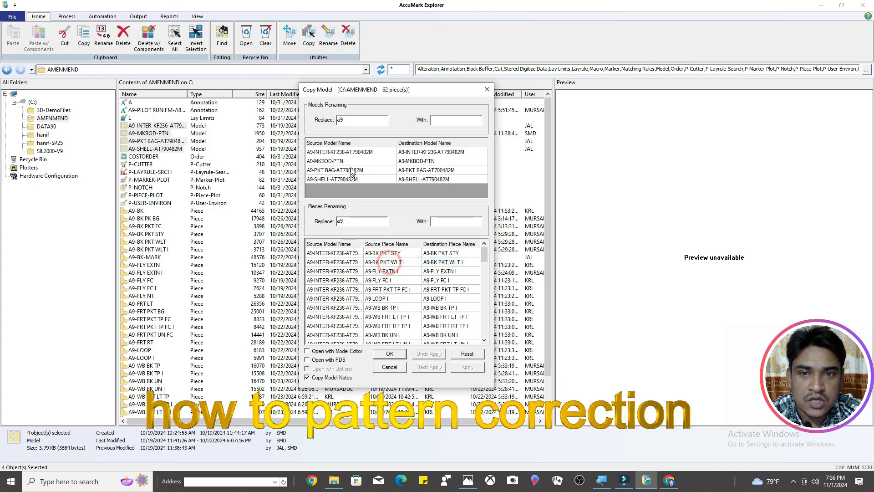
left_click(358, 122)
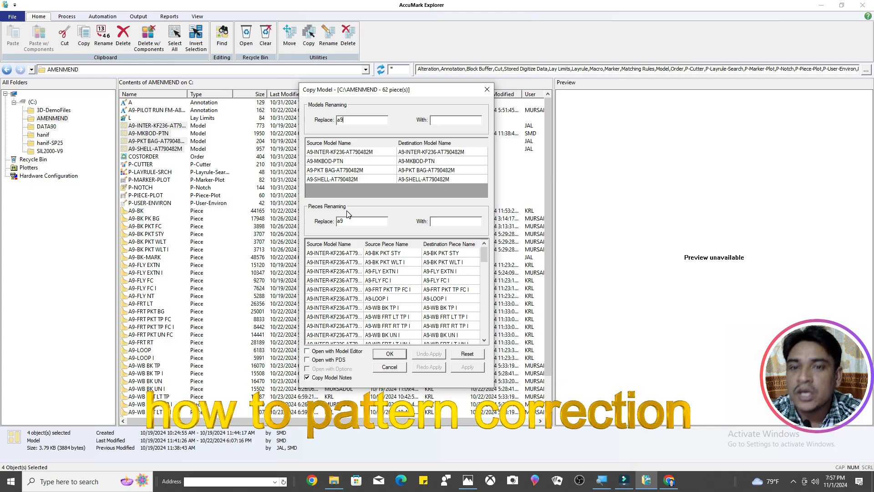
Set a10 as the replacement text for models and pieces, apply the renaming and create the copies.
left_click(450, 122)
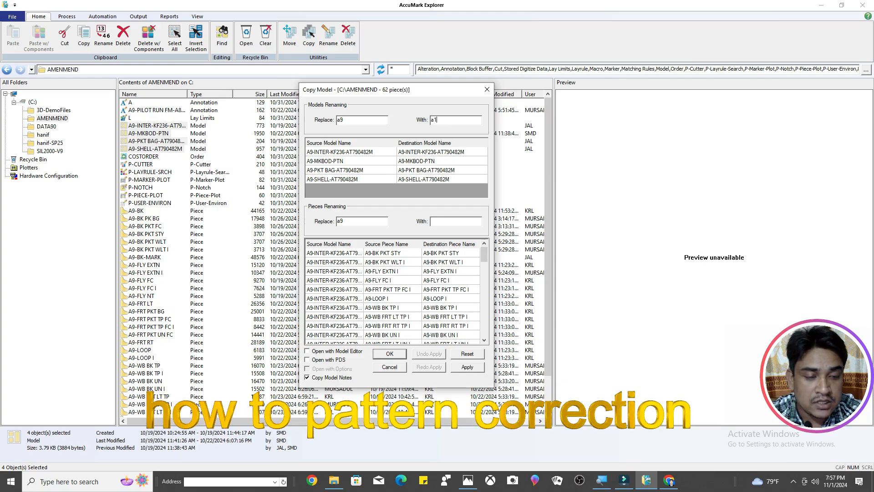
left_click(456, 221)
type("a10")
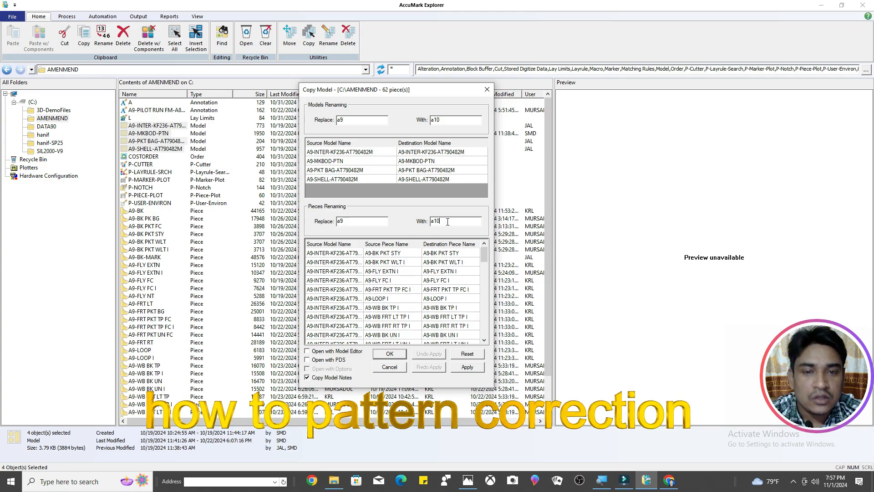
left_click(469, 369)
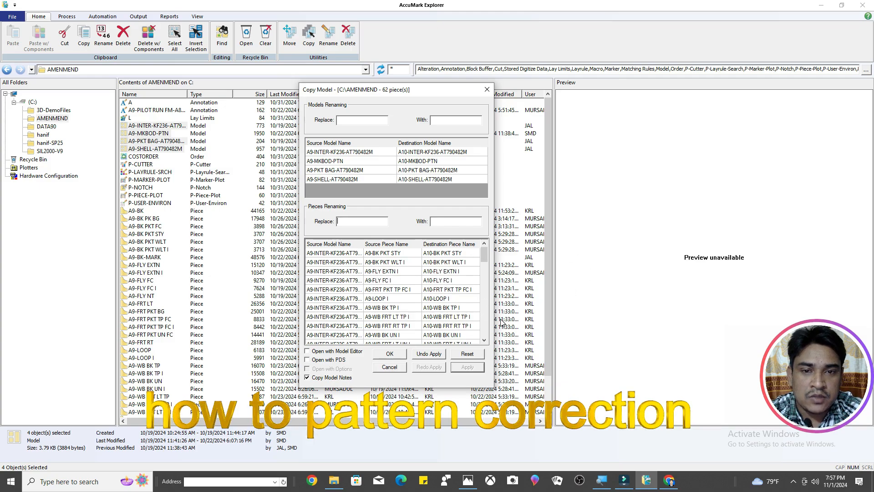
left_click(390, 353)
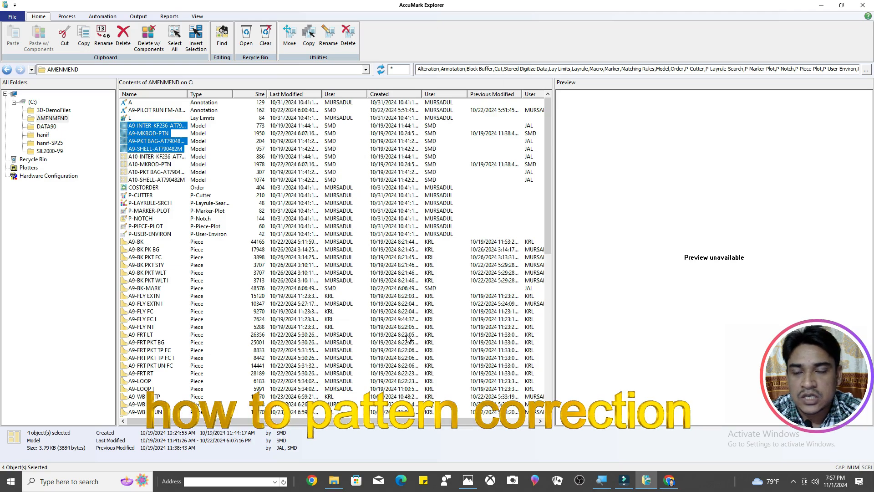
Preview the four copied A10 models one after another.
left_click(145, 156)
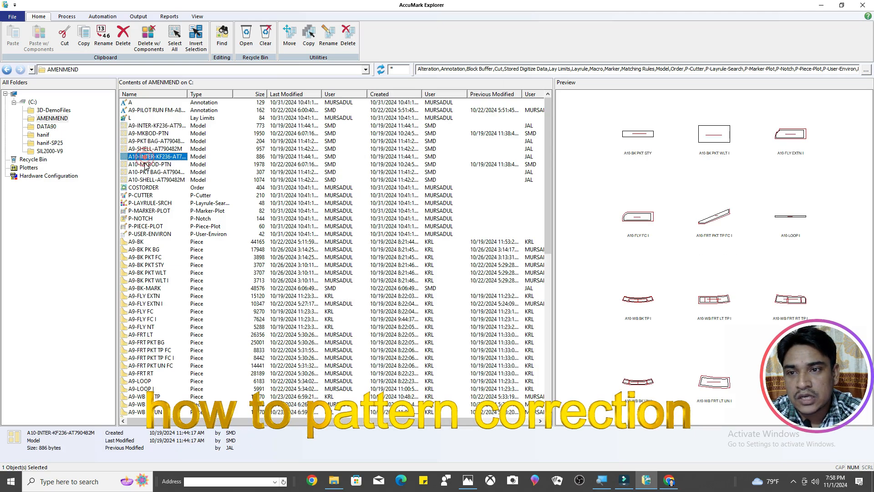
left_click(144, 165)
left_click(142, 172)
left_click(142, 180)
left_click(141, 173)
left_click(143, 163)
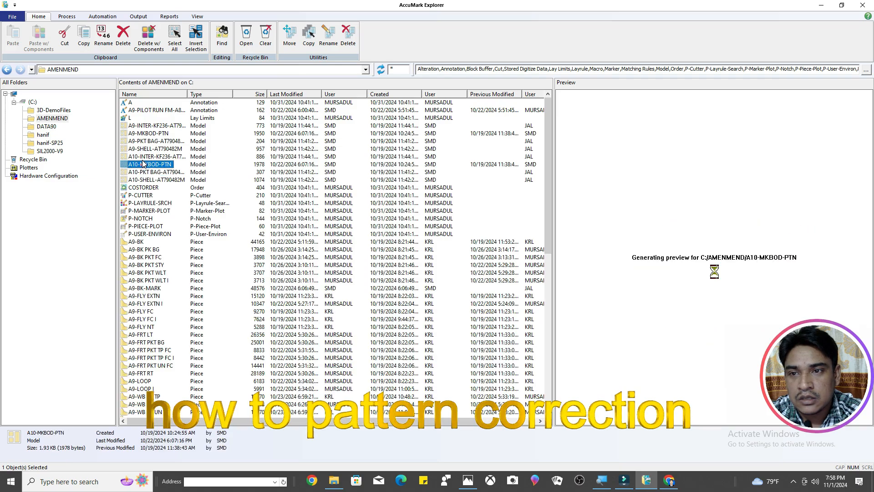
left_click(144, 157)
Filter the storage area's contents by the name pattern *a10*.
left_click(400, 69)
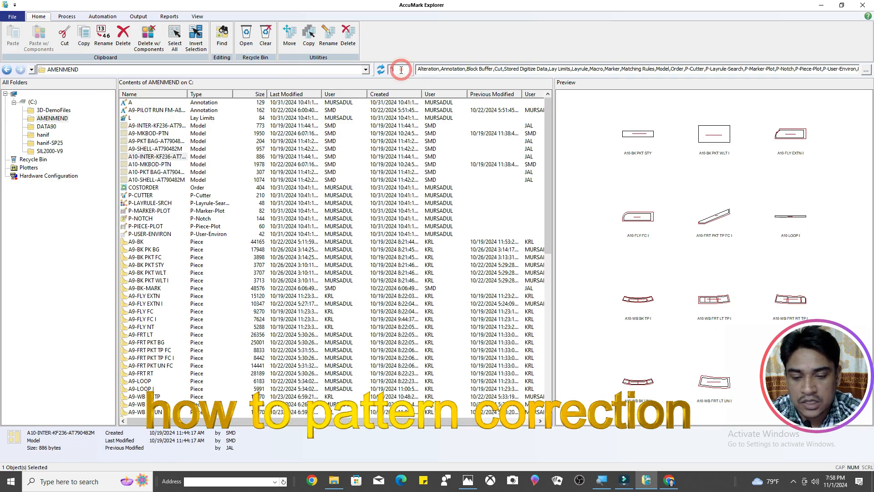
type("a10*")
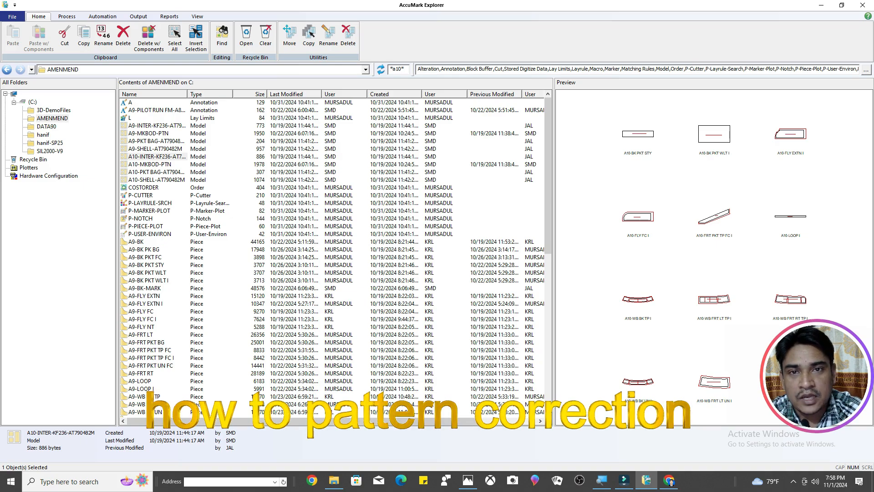
key("Return")
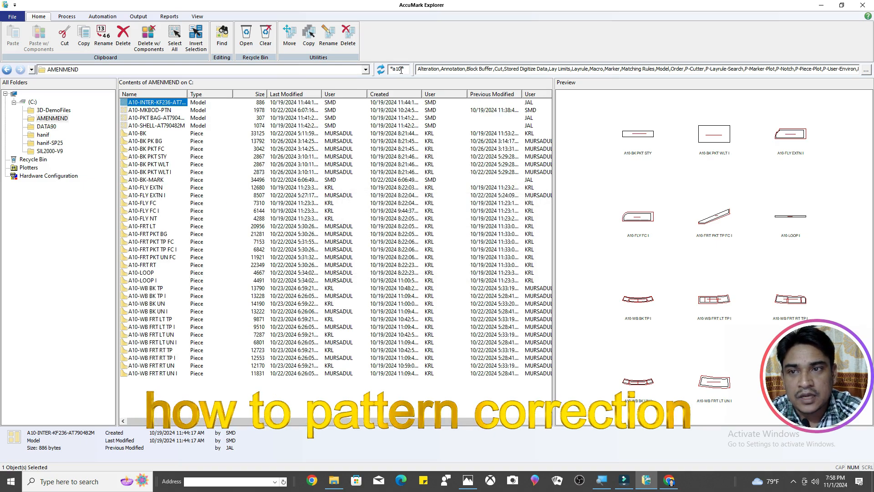
Preview the A10-BK piece and highlight all the A10 pieces in the filtered list.
left_click(137, 133)
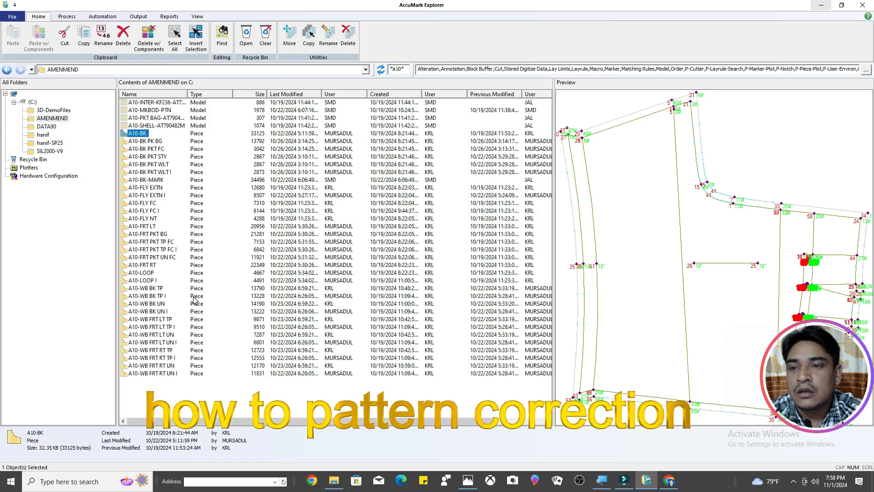
left_click(136, 149)
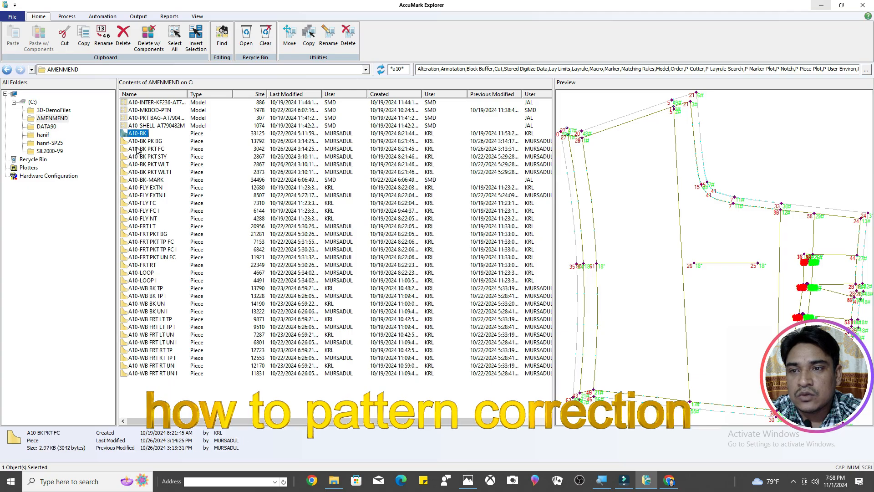
left_click_drag(136, 389, 108, 134)
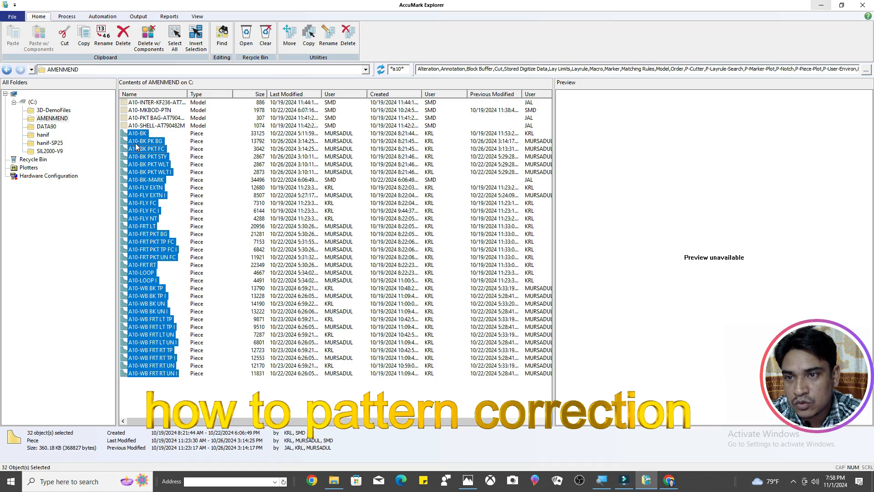
Open the A10-SHELL-AT790482M model in the model editor.
right_click(160, 125)
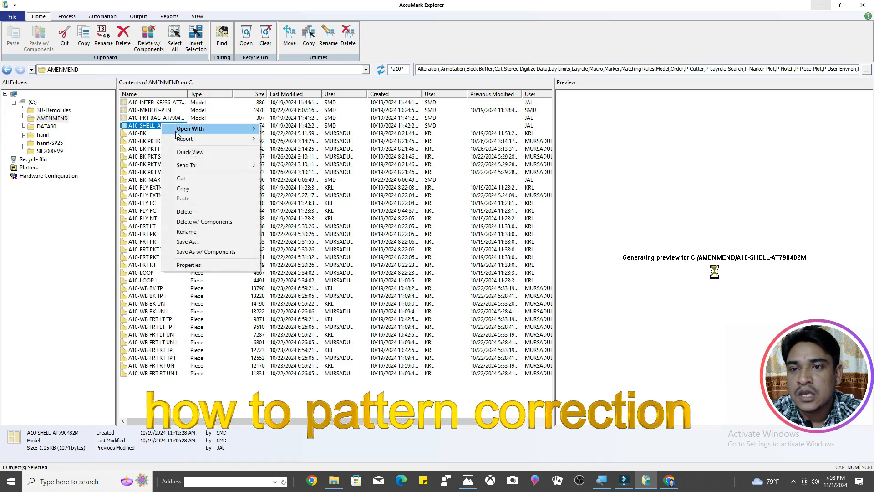
mouse_move(248, 131)
left_click(289, 129)
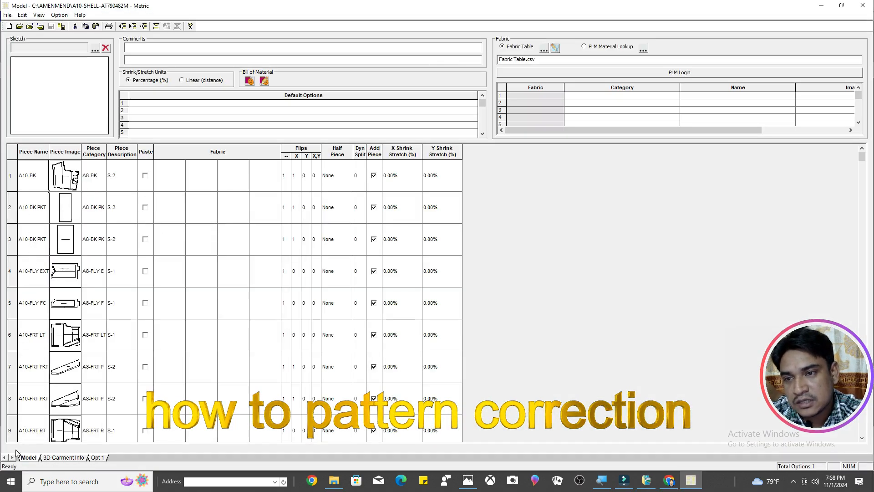
Close the shell model, select all A10 pieces from A10-BK to A10-WB FRT RT UN I, and open them in Pattern Design.
left_click(867, 5)
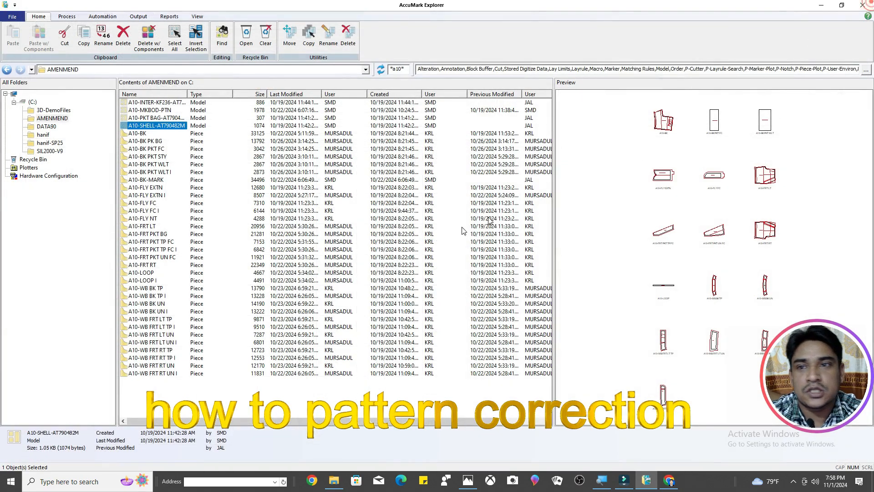
left_click(149, 156)
left_click(136, 134)
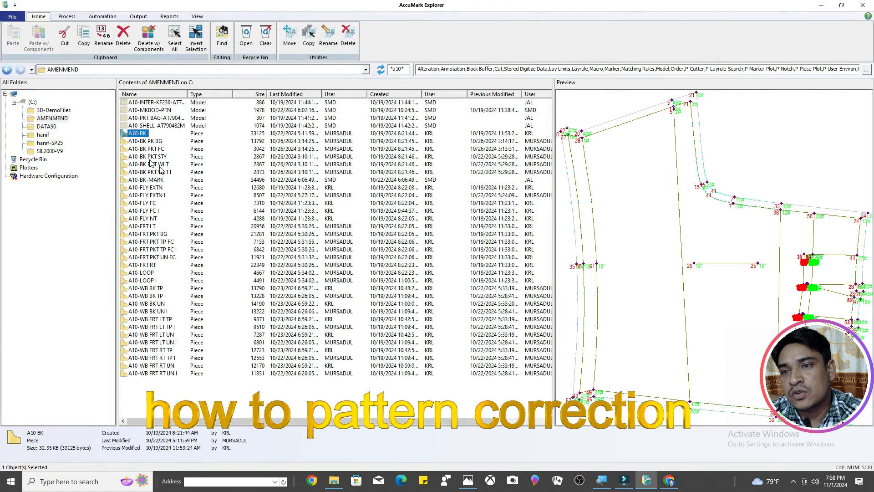
left_click(134, 373, "shift")
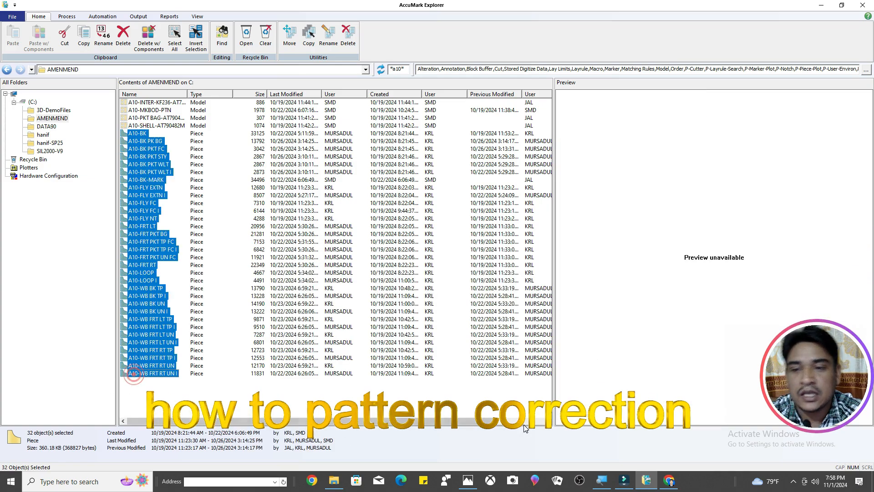
left_click(68, 17)
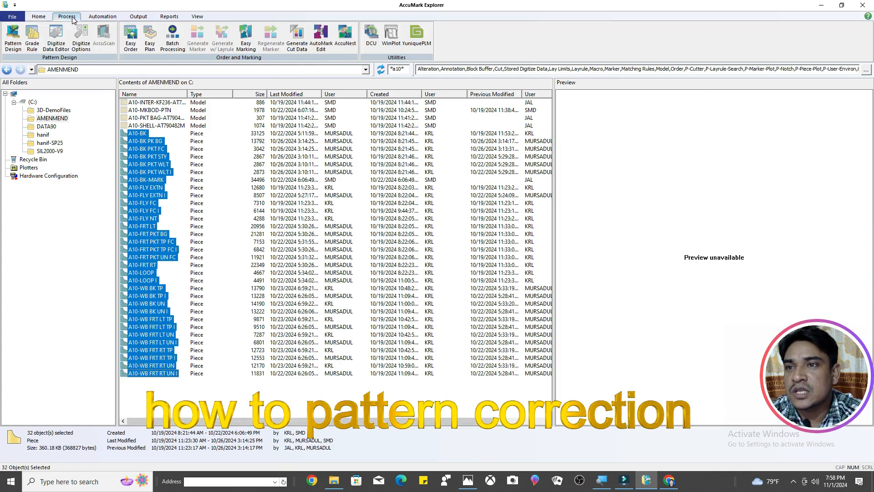
left_click(13, 40)
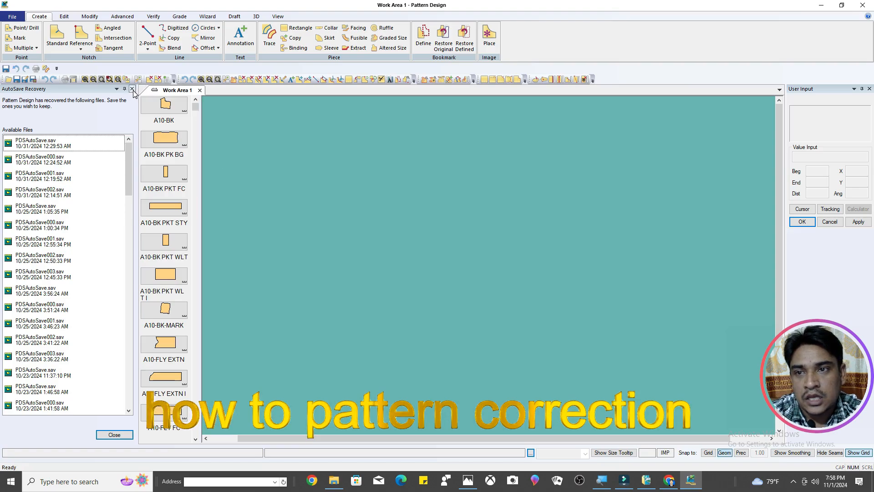
Close the AutoSave Recovery list and place all the A10 pieces positioned in the work area.
left_click(132, 89)
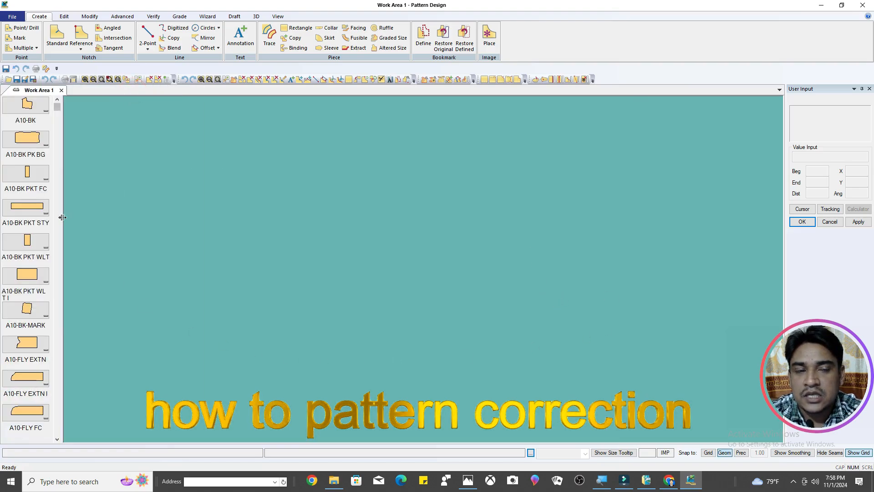
right_click(38, 122)
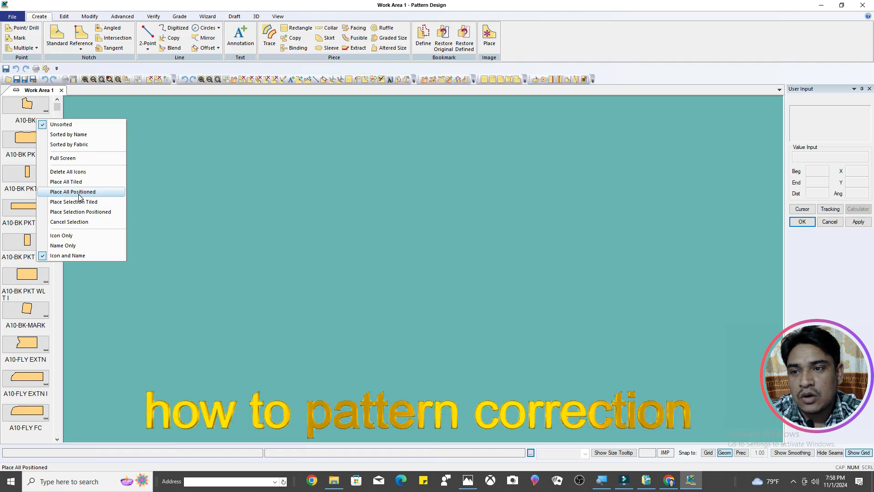
left_click(95, 194)
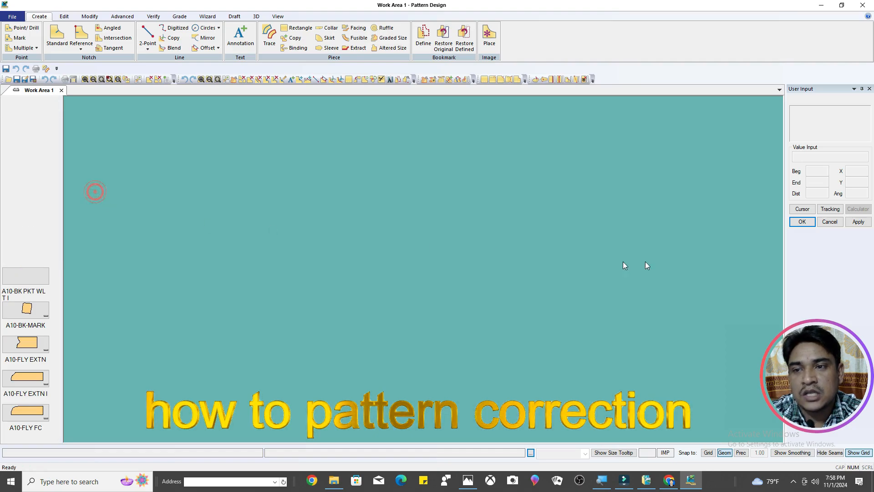
Rearrange the back, front and pocket pieces so they lie closer together in the work area.
left_click_drag(273, 241, 196, 237)
left_click_drag(291, 218, 292, 208)
left_click_drag(307, 315, 308, 288)
left_click_drag(282, 372, 283, 345)
left_click(266, 315)
left_click(248, 252)
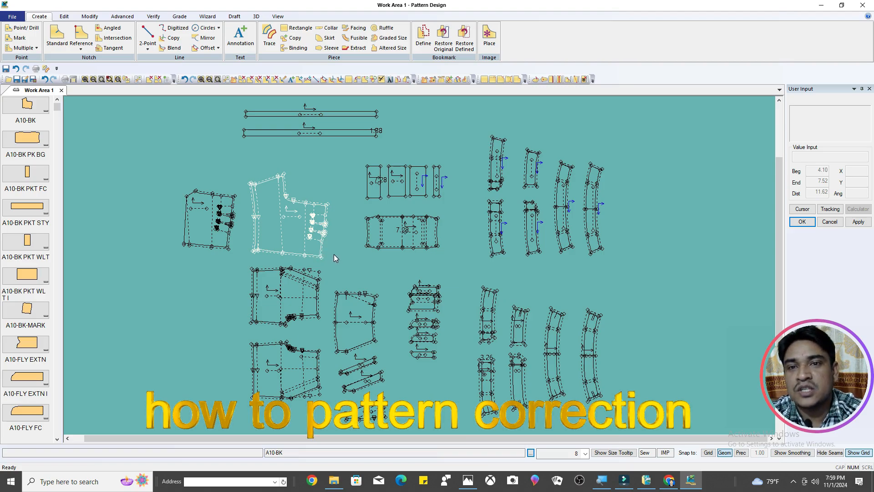
scroll(334, 253, "down", 1)
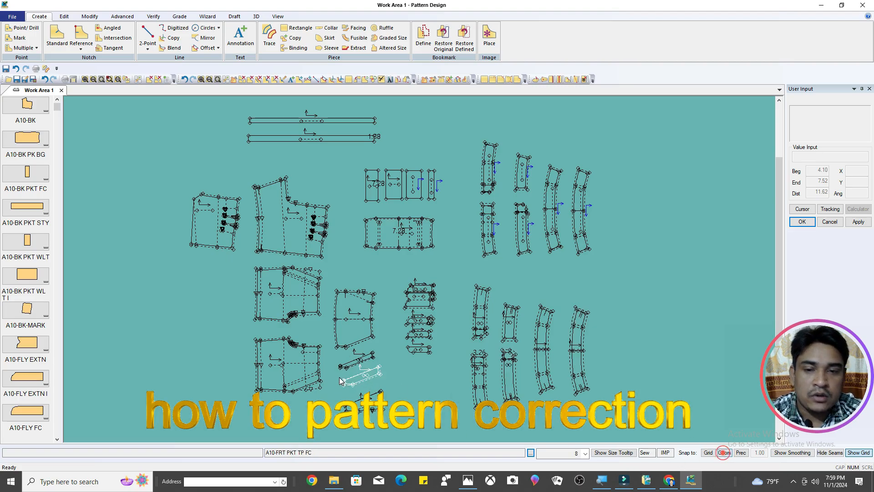
left_click(400, 263)
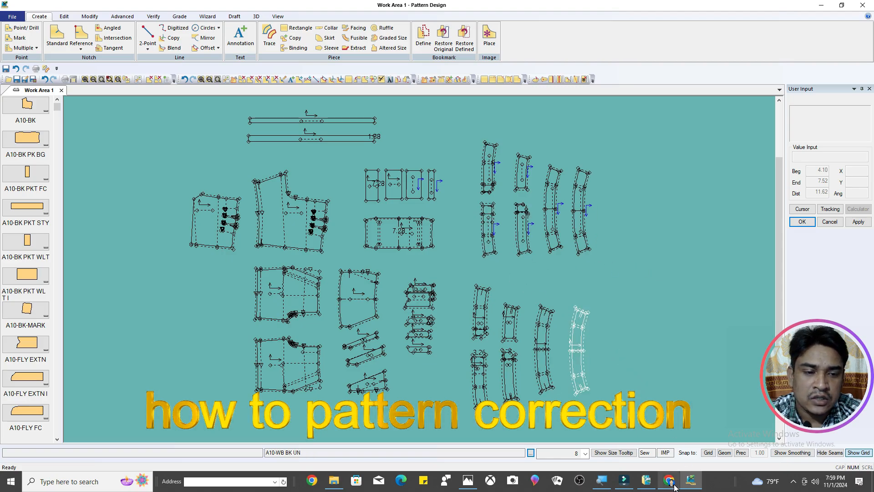
Switch to WhatsApp in the browser and examine the pattern amendment sheet photo at different zoom levels.
mouse_move(674, 486)
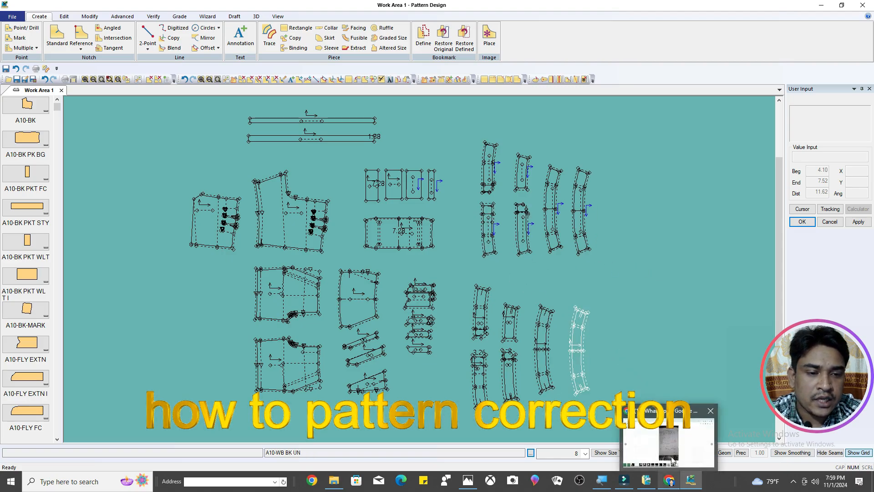
left_click(669, 481)
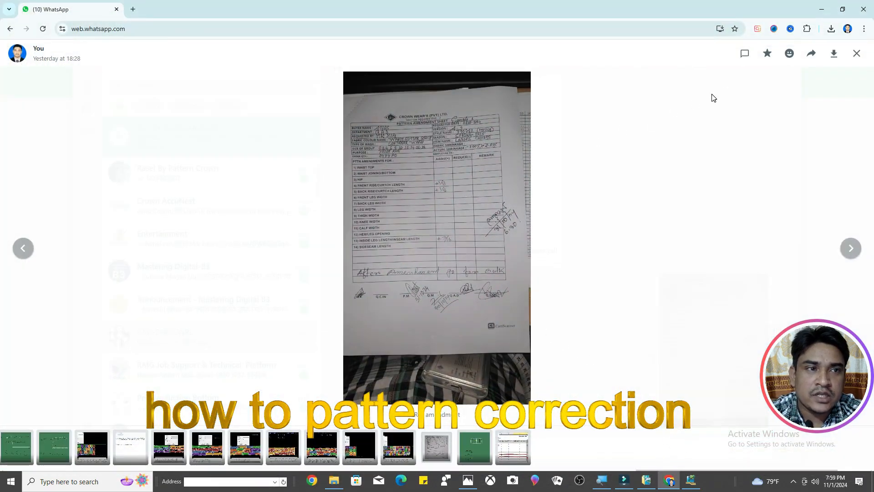
scroll(488, 130, "up", 7, "ctrl")
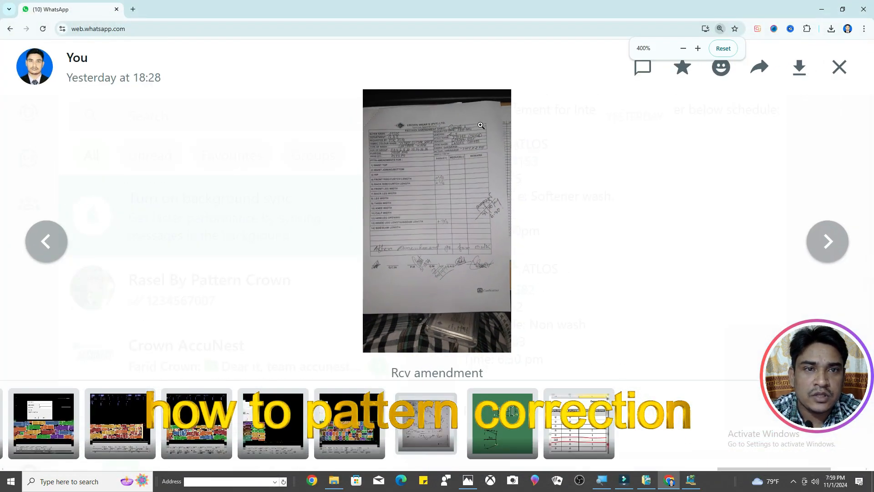
scroll(478, 136, "down", 13, "ctrl")
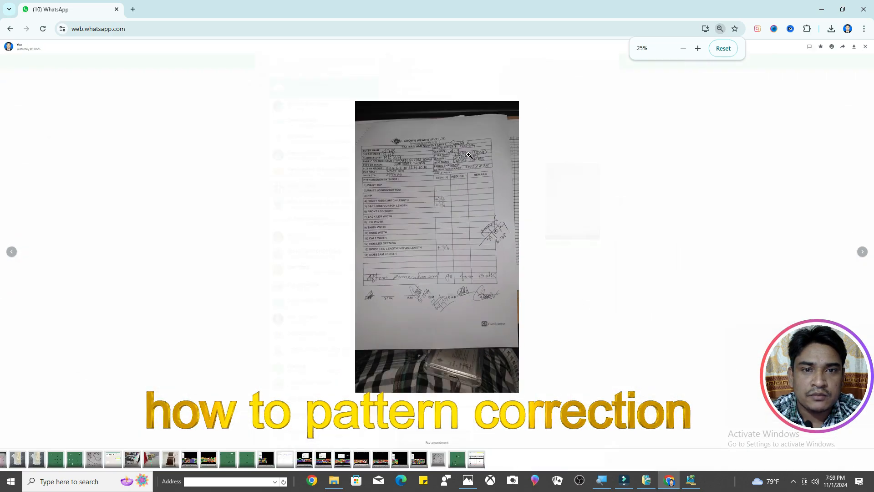
scroll(470, 158, "up", 6, "ctrl")
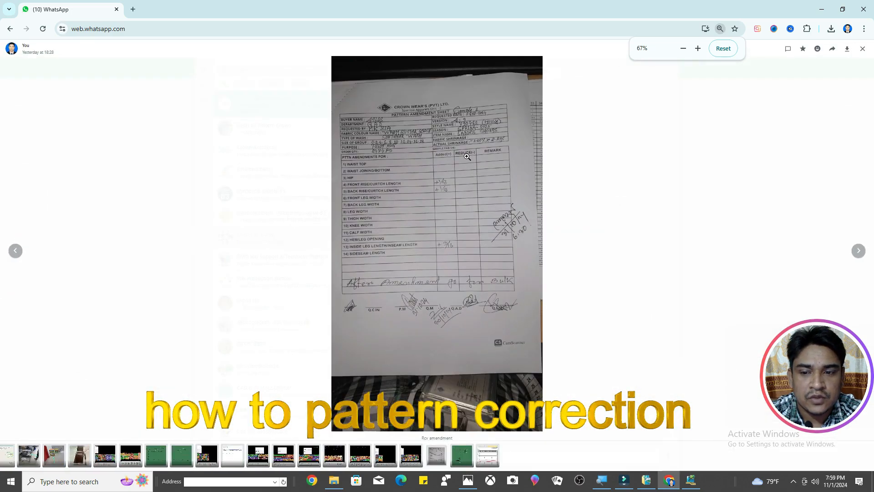
scroll(424, 177, "down", 2, "ctrl")
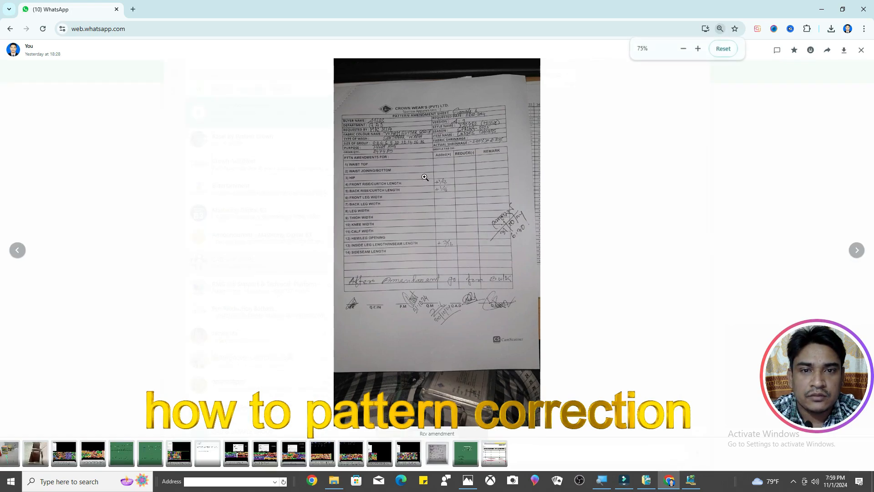
scroll(554, 118, "up", 2, "ctrl")
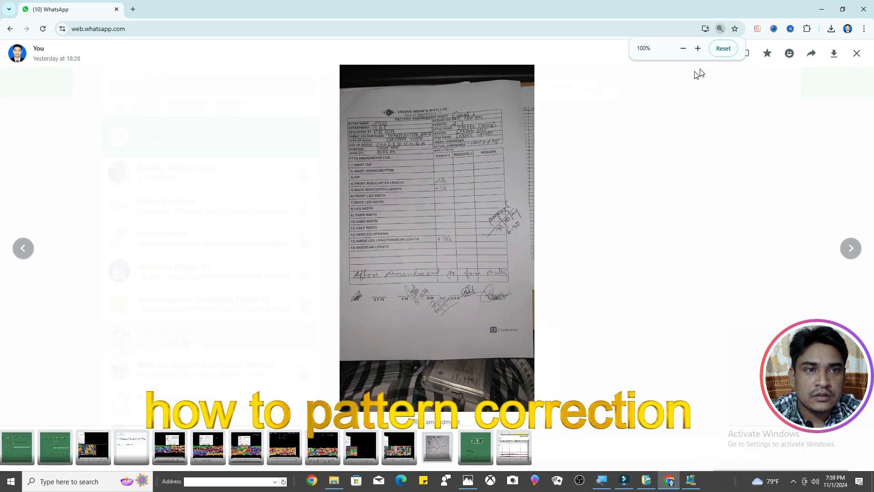
Try to enlarge the amendment sheet photo by raising the page zoom to 500%, and reset the zoom to 100%.
left_click(697, 48)
left_click(698, 48)
left_click(697, 48)
left_click(698, 48)
left_click(697, 48)
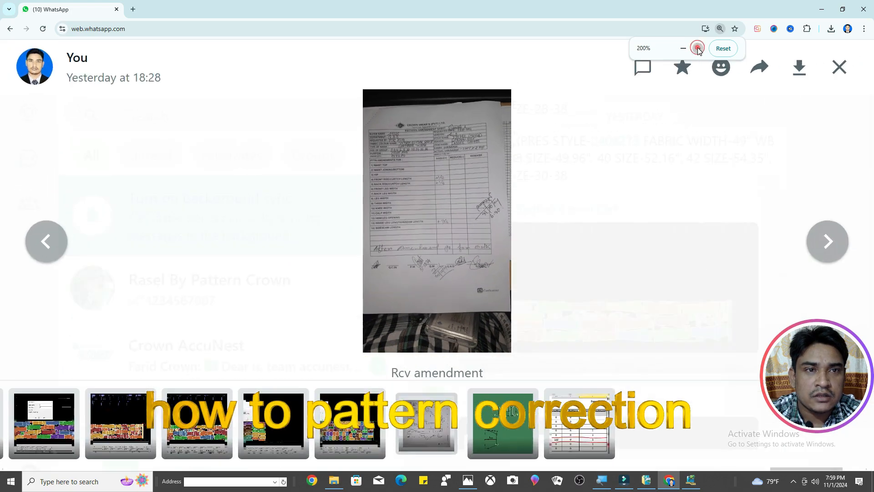
left_click(698, 49)
left_click(698, 48)
left_click(698, 48)
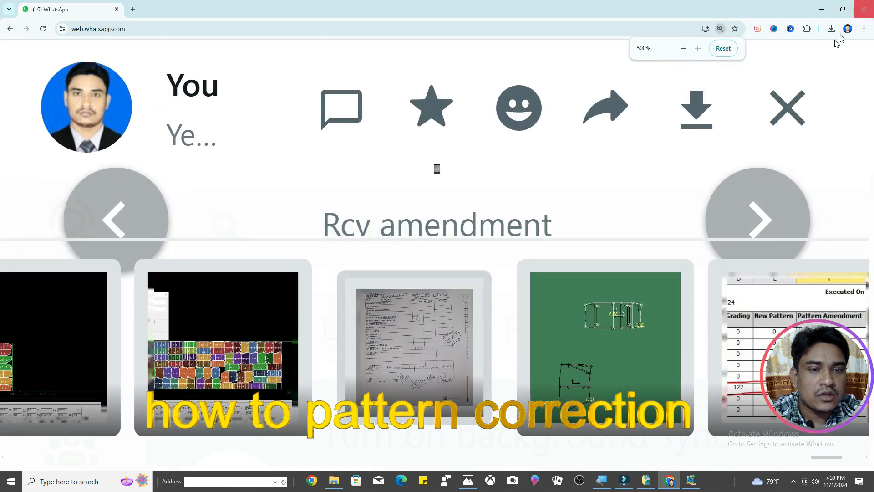
left_click(416, 349)
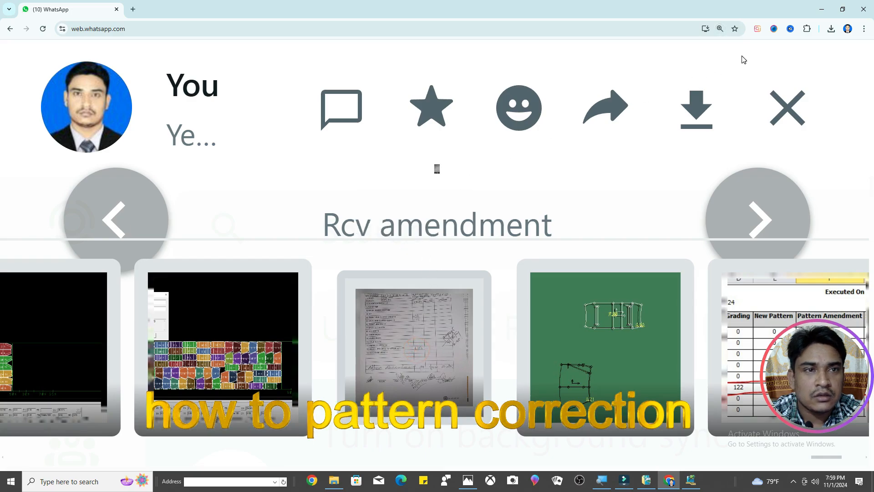
left_click(719, 30)
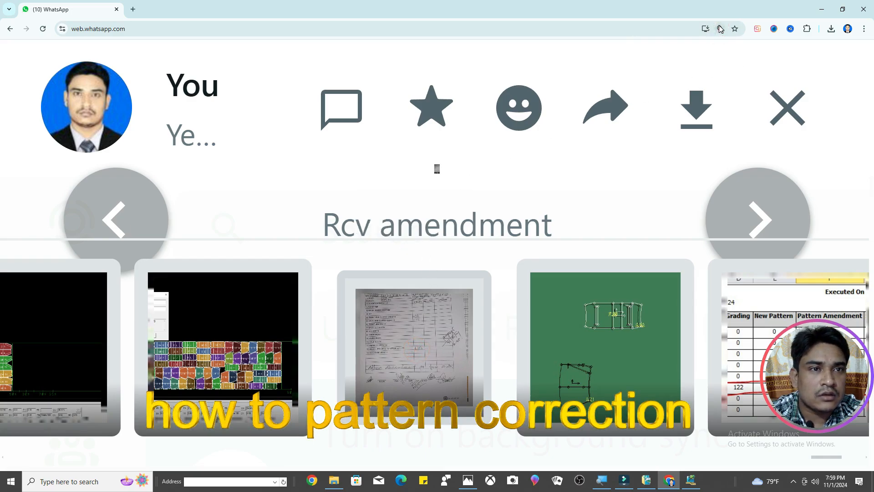
left_click(720, 29)
left_click(723, 50)
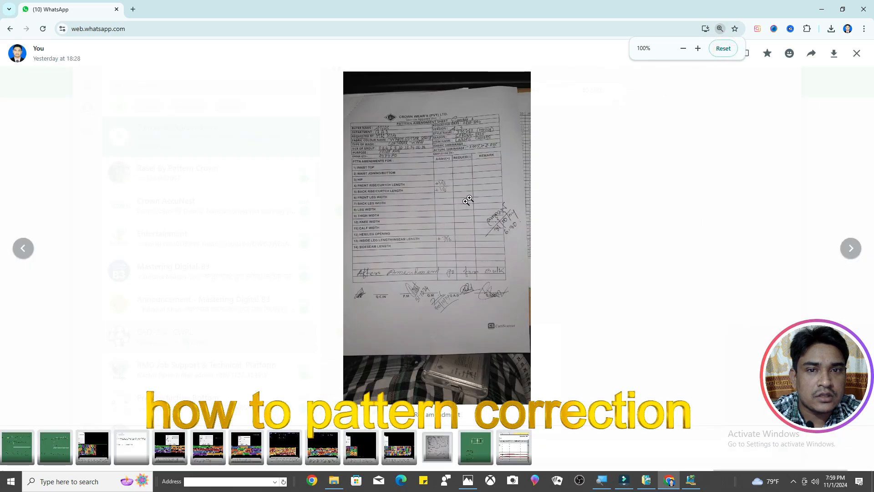
left_click(350, 95)
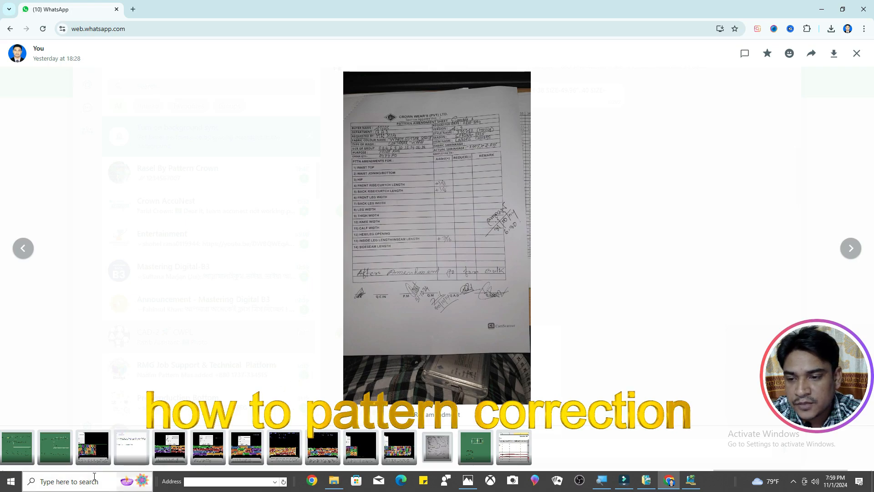
Capture the amendment sheet photo with the Snipping Tool and copy the snip.
left_click(46, 481)
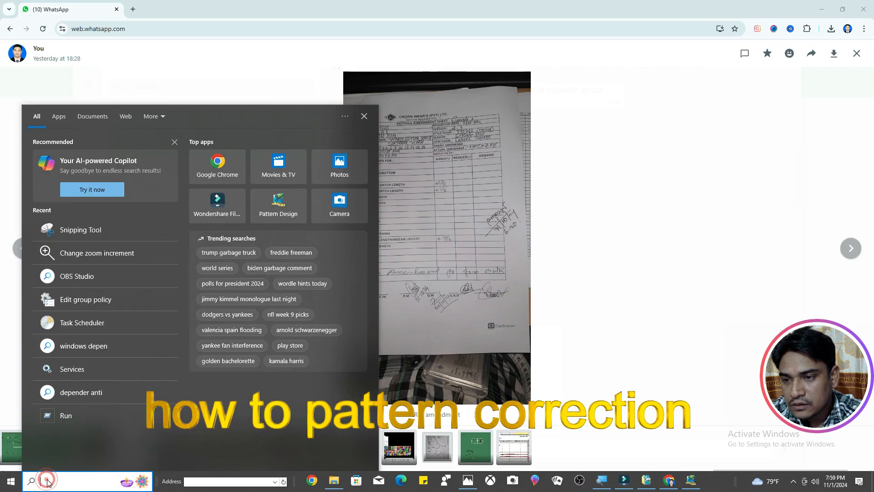
left_click(63, 233)
left_click(386, 110)
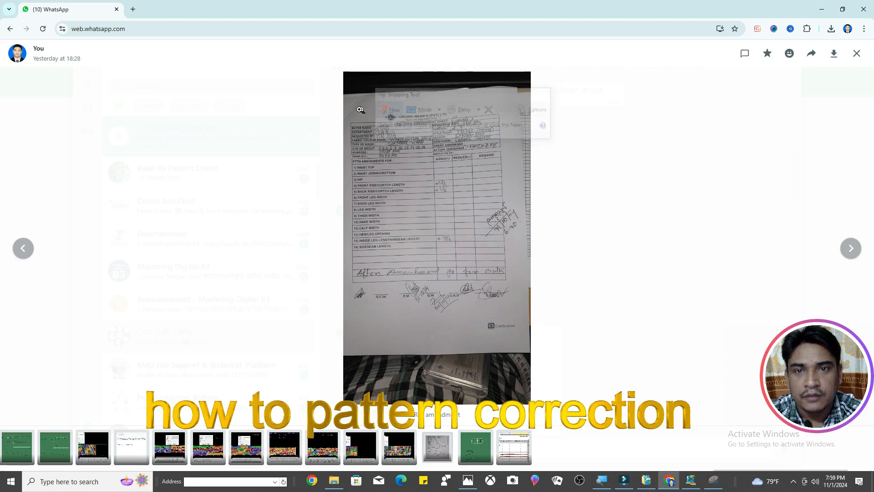
left_click_drag(343, 94, 527, 354)
right_click(409, 159)
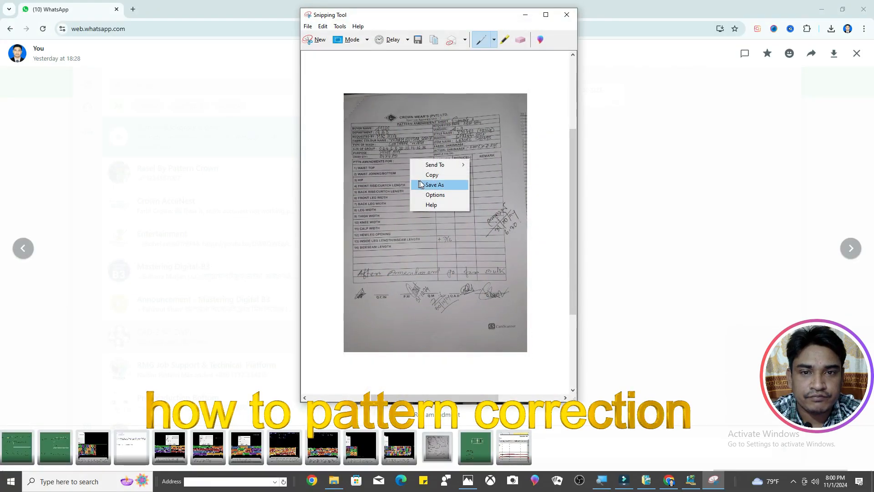
left_click(432, 175)
Open the HOW TO CREATE workbook in Excel from the desktop and close Document Recovery, removing the recovered files.
left_click(873, 490)
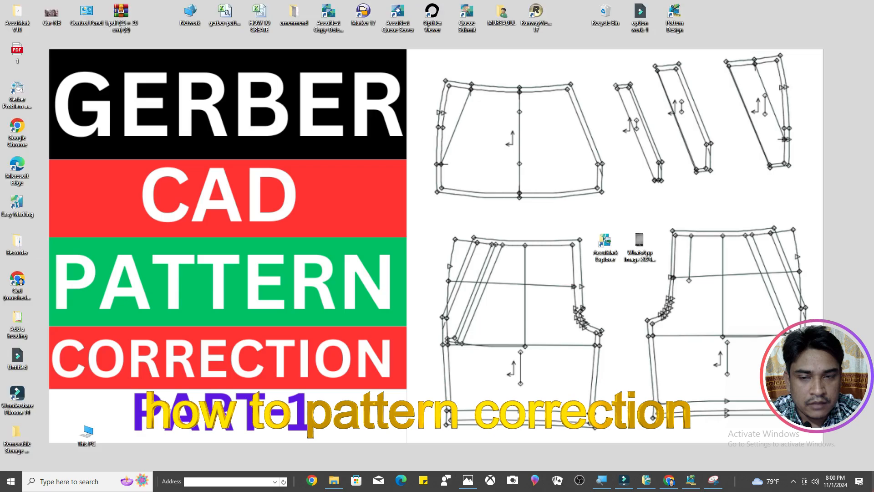
left_click(310, 253)
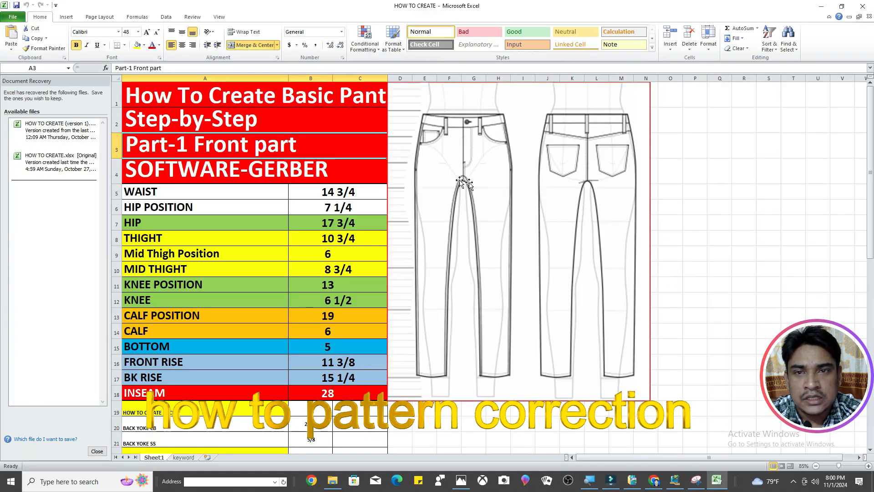
left_click(97, 450)
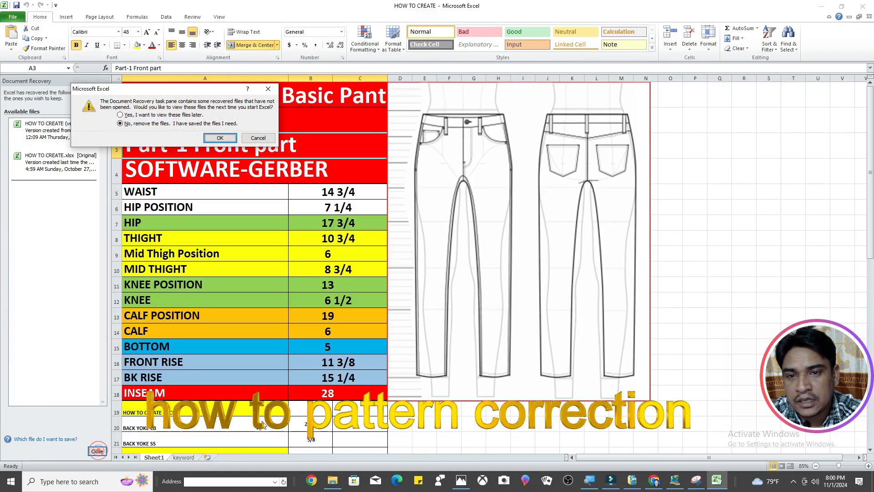
left_click(219, 138)
Paste the copied amendment sheet at cell E20, enlarge it across columns E to T, and examine its amendment entries.
left_click(589, 119)
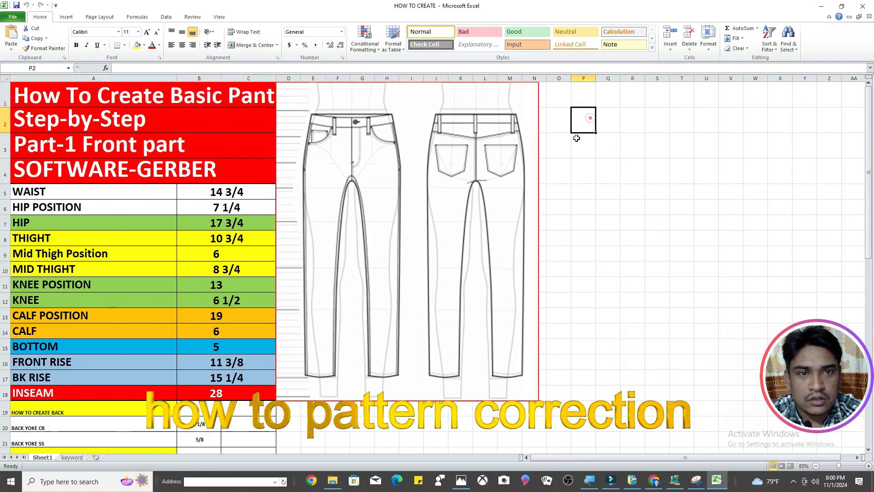
scroll(487, 263, "down", 5)
scroll(410, 182, "down", 1)
scroll(337, 164, "up", 2)
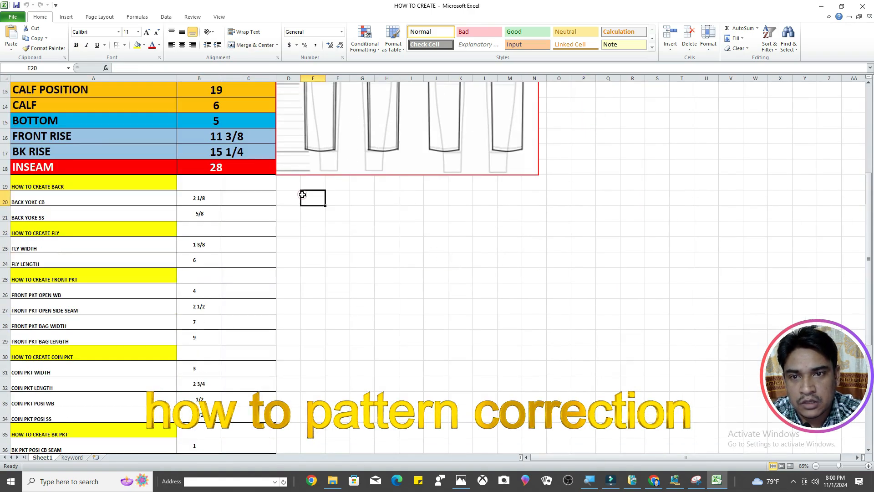
key("ctrl+v")
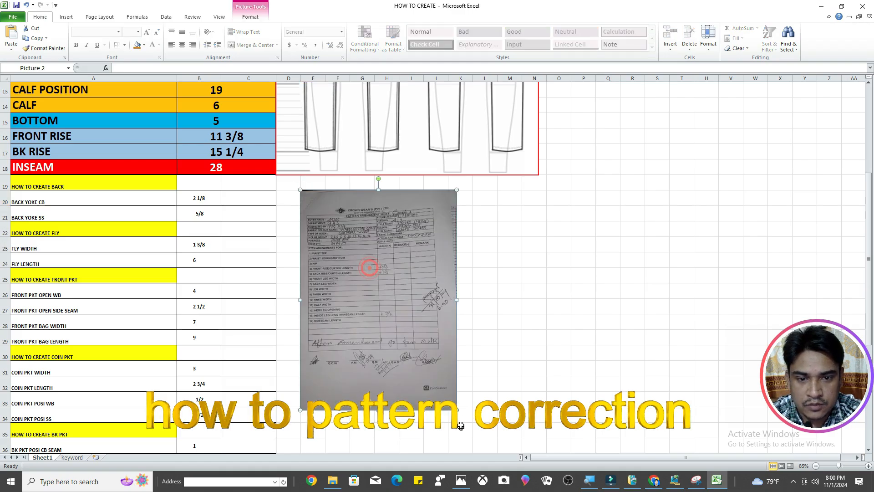
left_click_drag(458, 413, 679, 488)
scroll(492, 291, "down", 1)
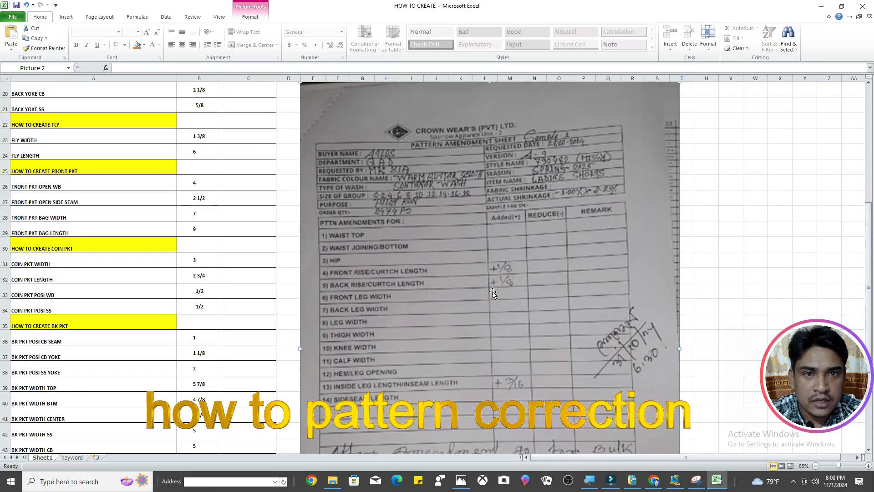
scroll(485, 288, "down", 2)
scroll(486, 288, "up", 3)
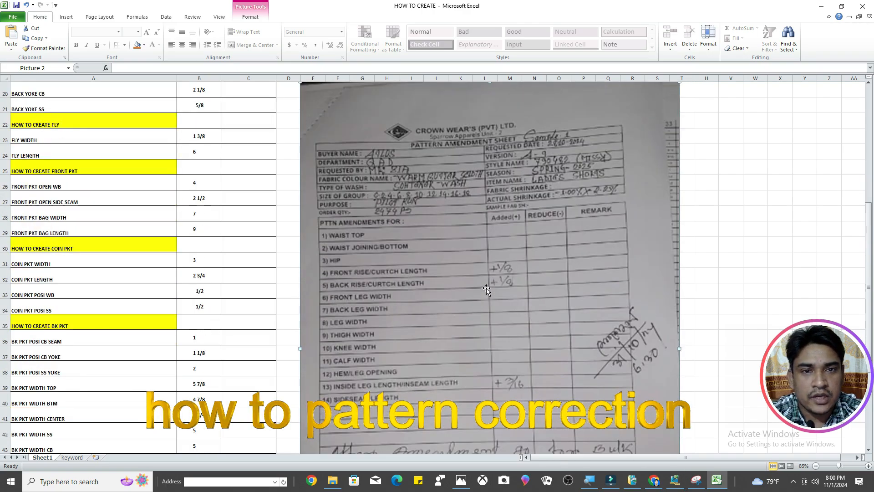
Switch to Pattern Design and examine the copied A10-FRT LT front piece up close.
scroll(486, 289, "down", 1, "ctrl")
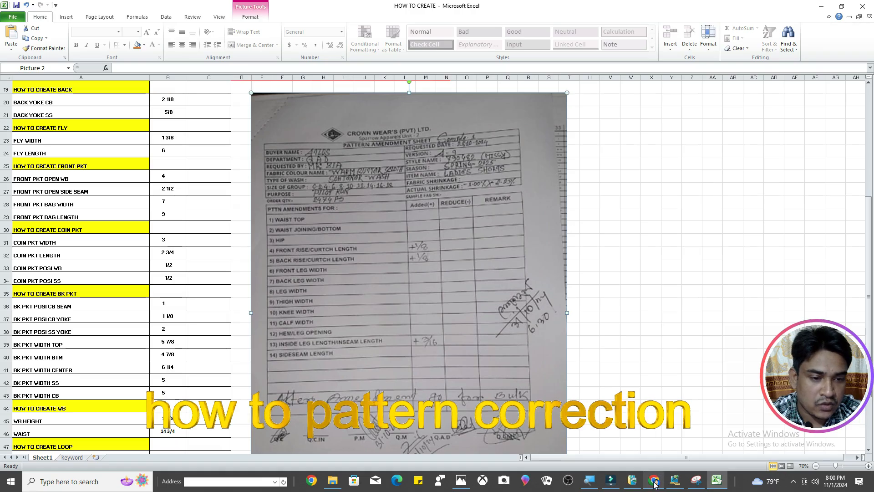
left_click(674, 481)
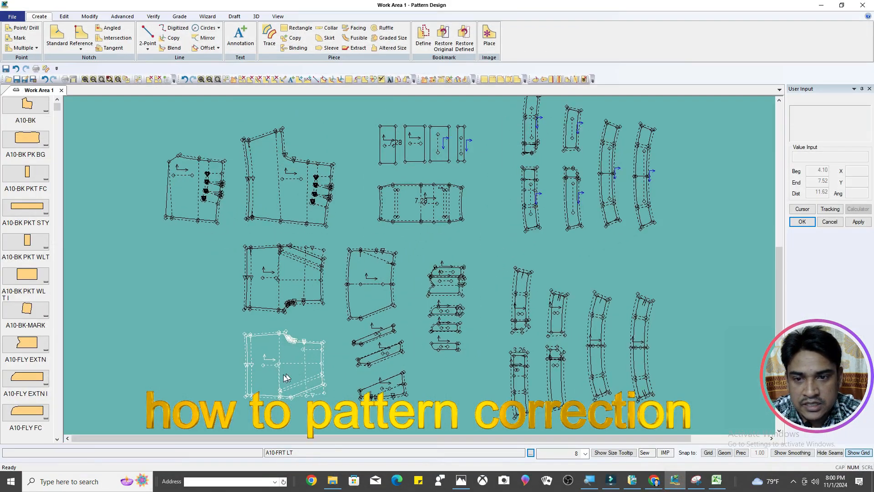
scroll(267, 387, "up", 5)
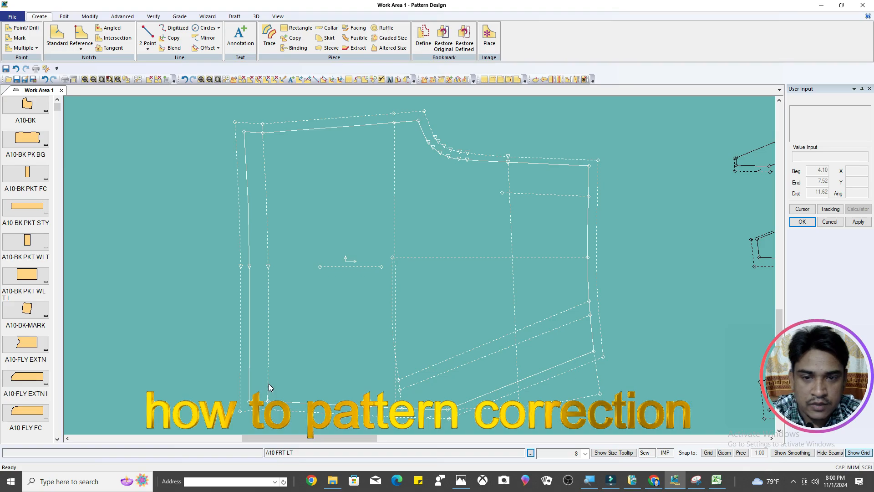
scroll(390, 343, "up", 1)
scroll(390, 341, "down", 1)
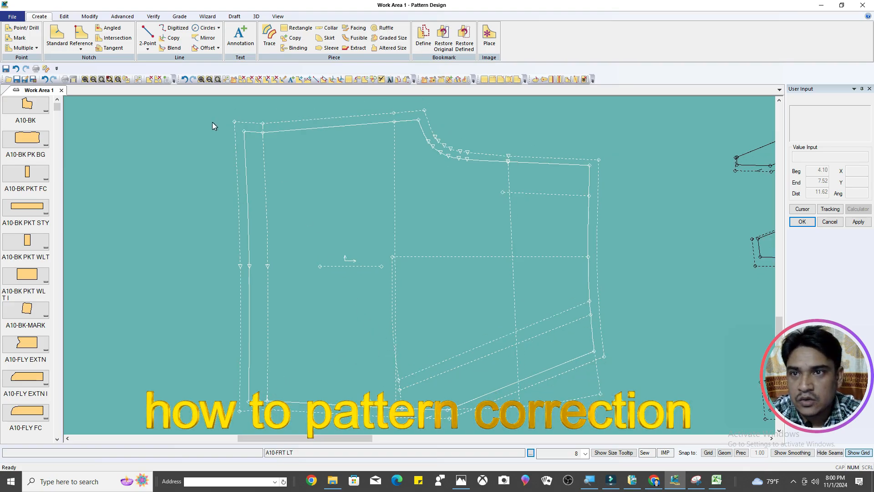
scroll(452, 252, "up", 1)
scroll(451, 253, "down", 1)
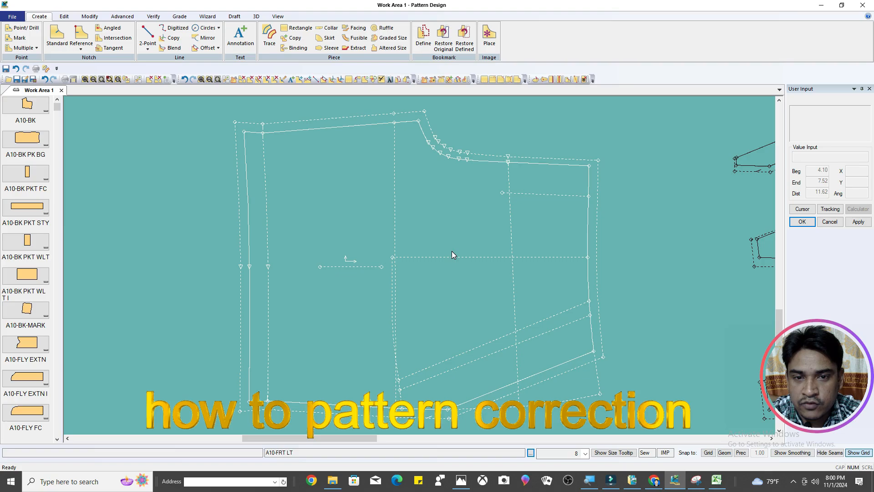
scroll(452, 254, "up", 1)
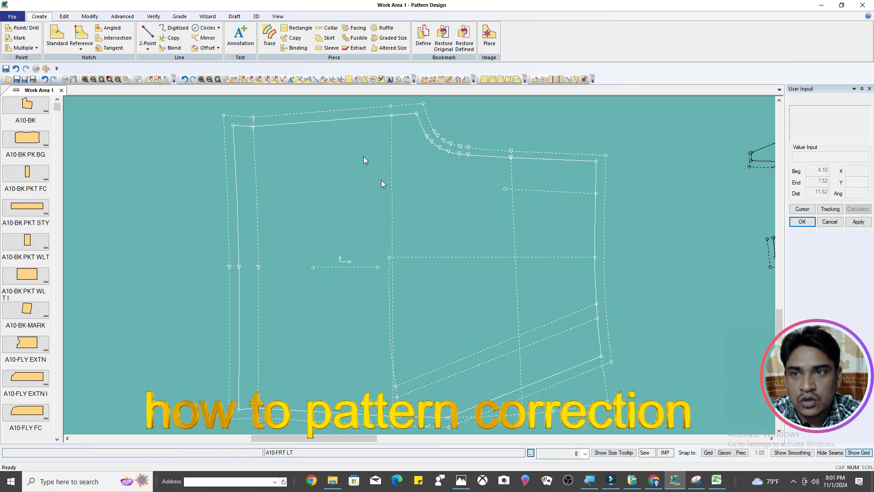
left_click(90, 17)
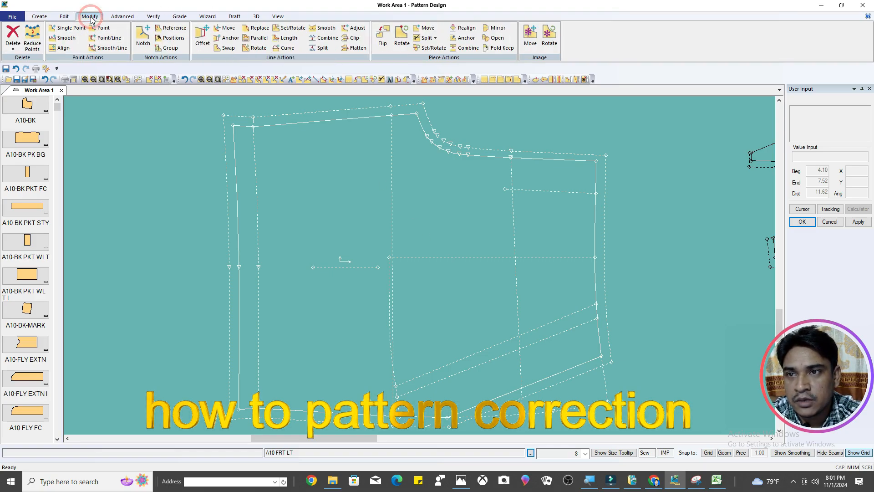
left_click(66, 38)
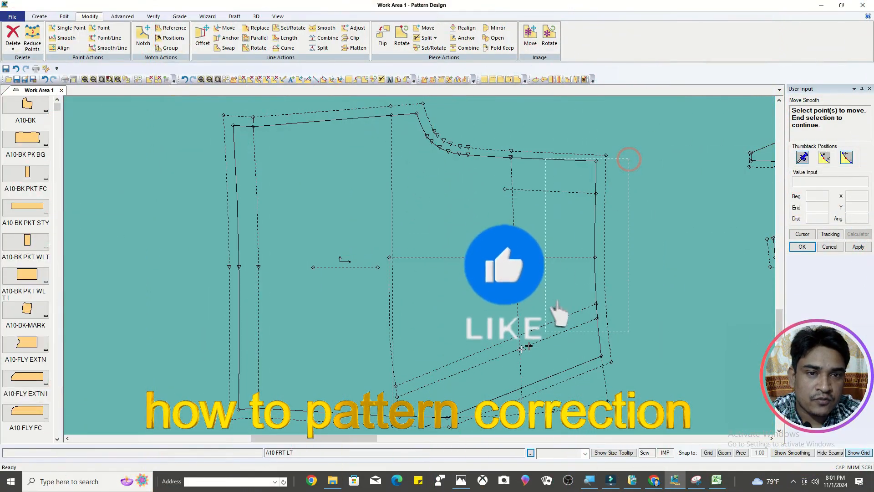
left_click_drag(629, 159, 444, 392)
left_click(440, 248)
right_click(431, 185)
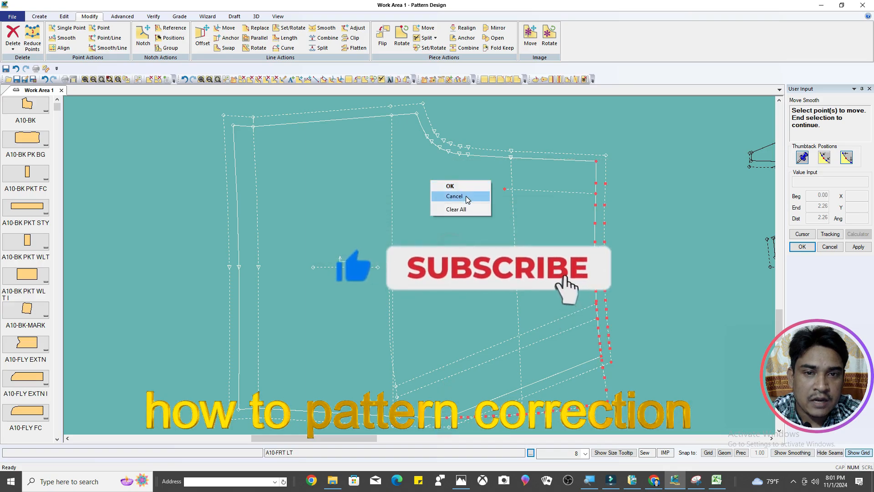
left_click(466, 196)
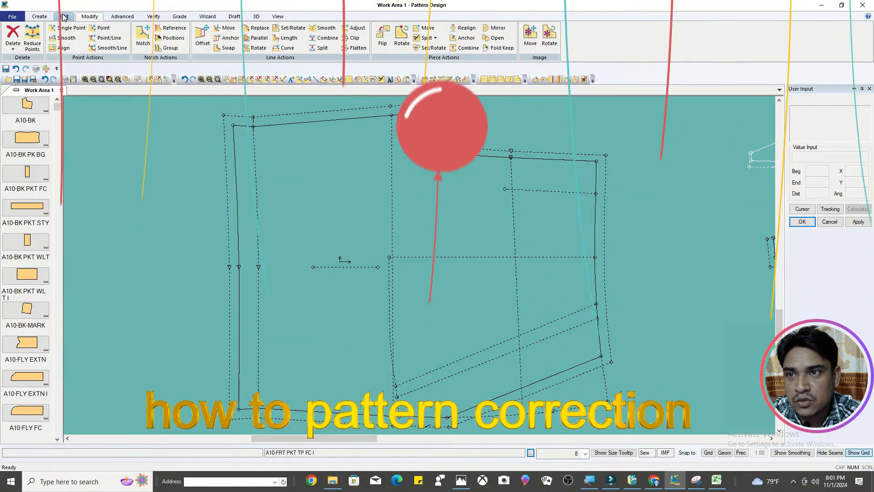
Make sure the notation in the User Environment settings is Imperial, and close the settings.
left_click(64, 17)
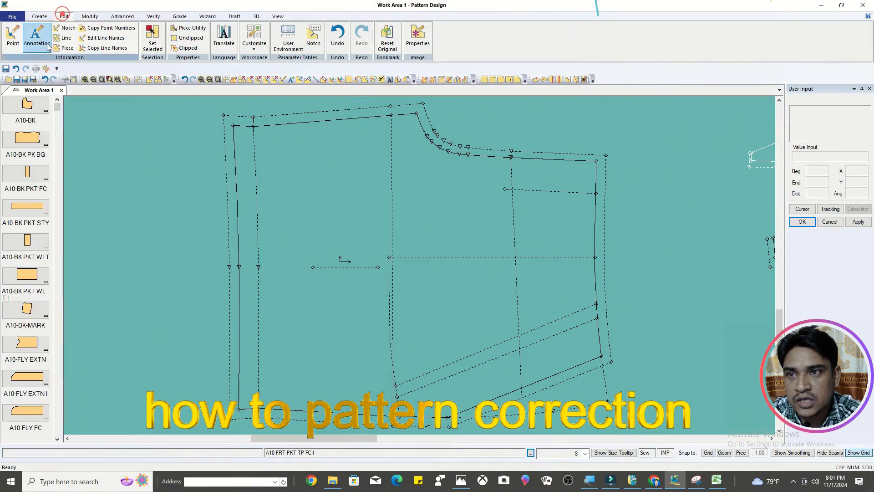
left_click(288, 37)
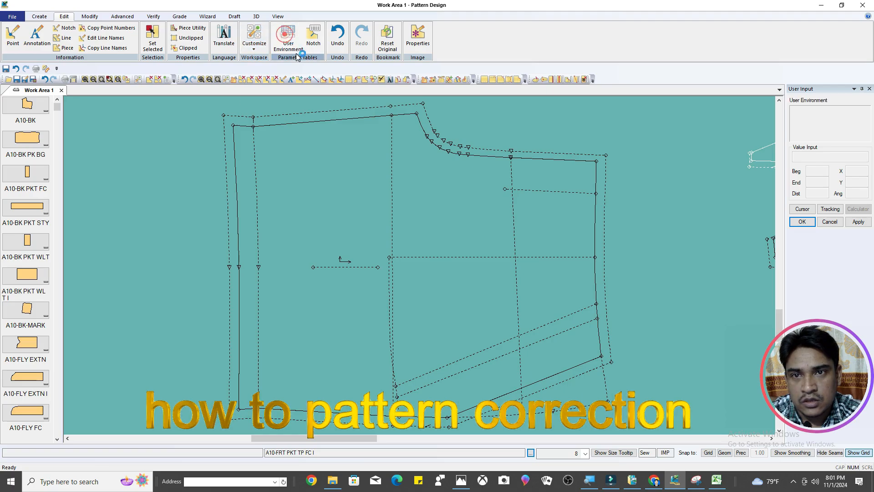
left_click(474, 160)
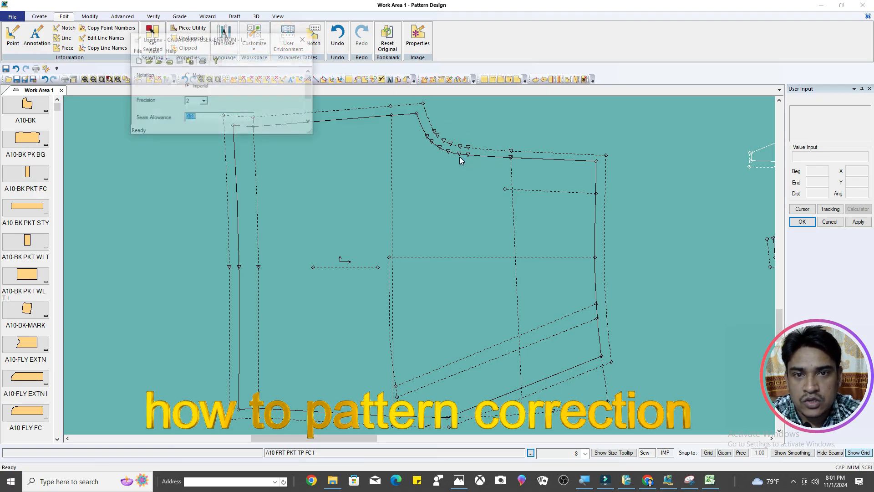
left_click(197, 89)
left_click(304, 39)
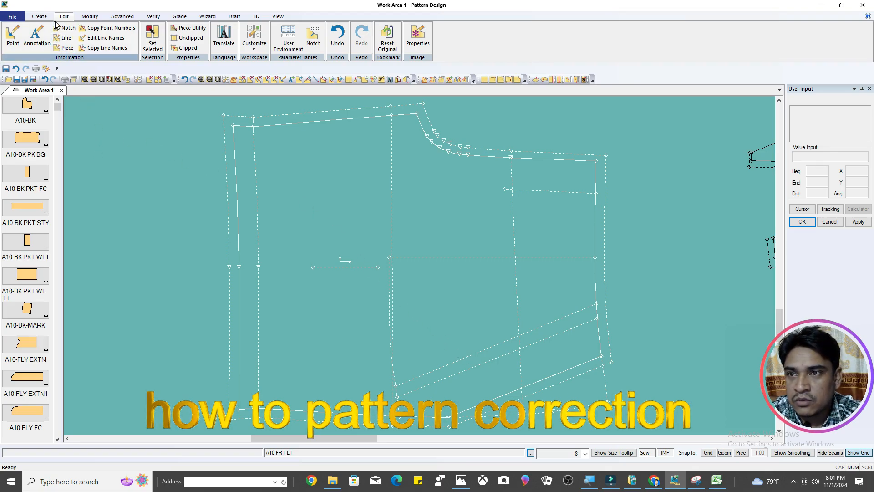
left_click(90, 16)
left_click(70, 37)
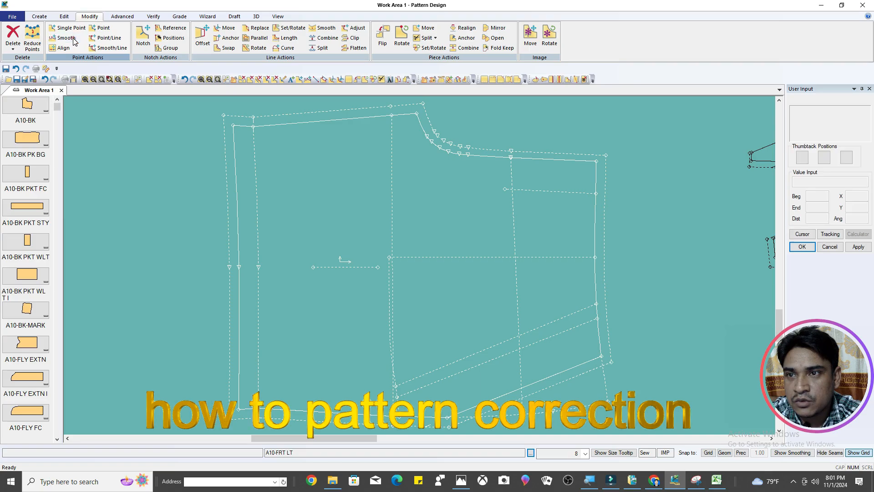
left_click(443, 428)
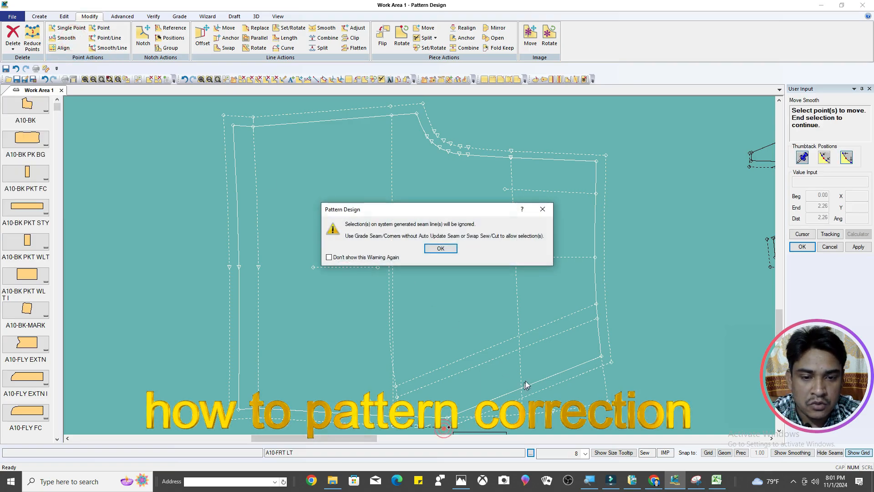
left_click(447, 247)
left_click(531, 275)
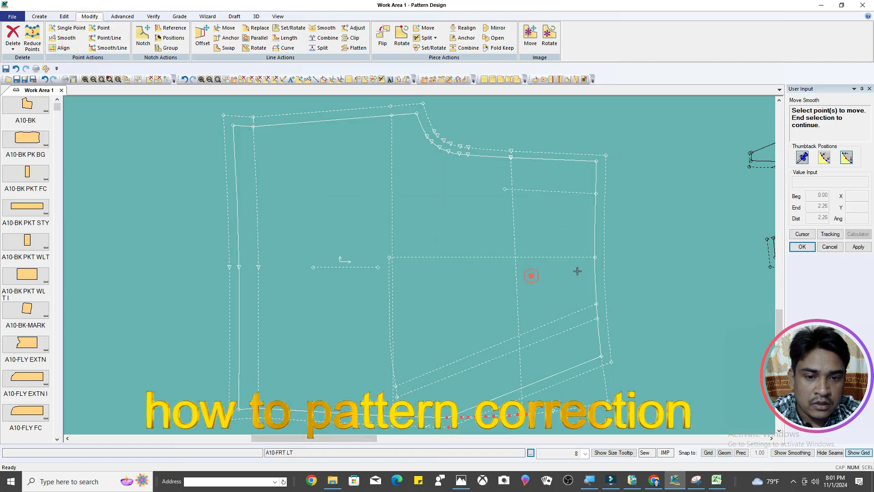
left_click(643, 155)
left_click(594, 371)
left_click(659, 330)
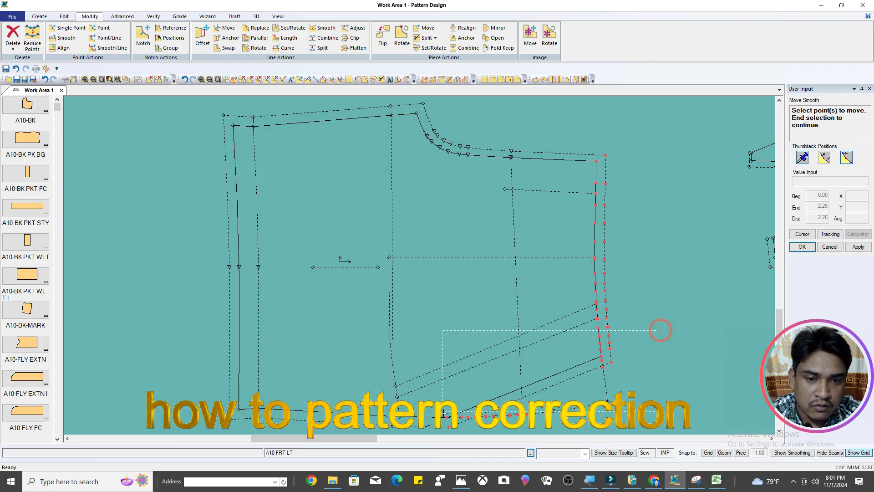
left_click(582, 338)
right_click(630, 189)
left_click(657, 191)
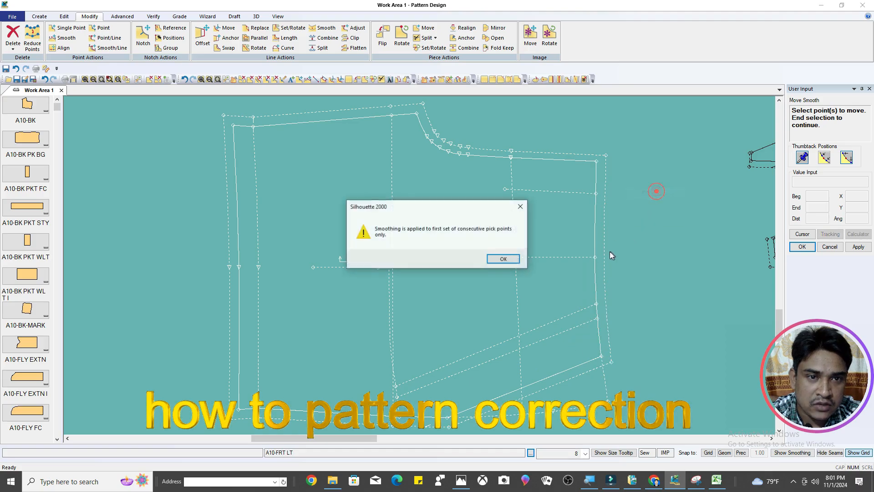
left_click(503, 259)
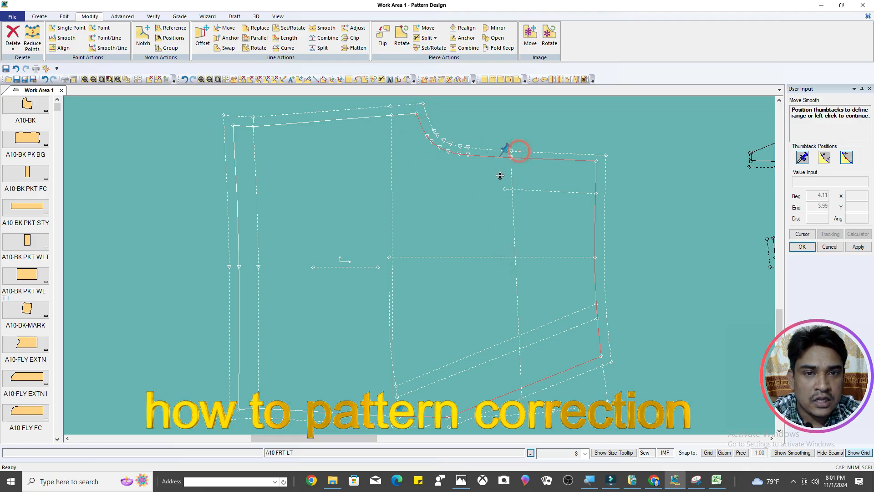
left_click(515, 151)
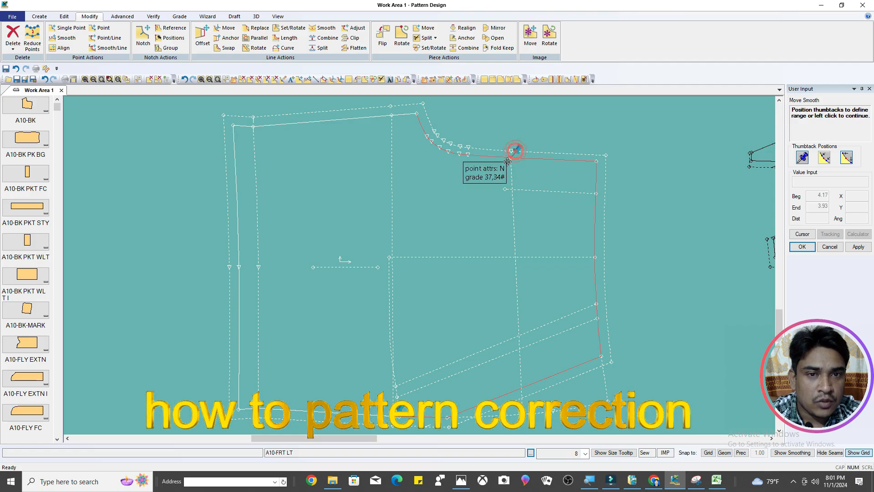
right_click(623, 142)
left_click(640, 146)
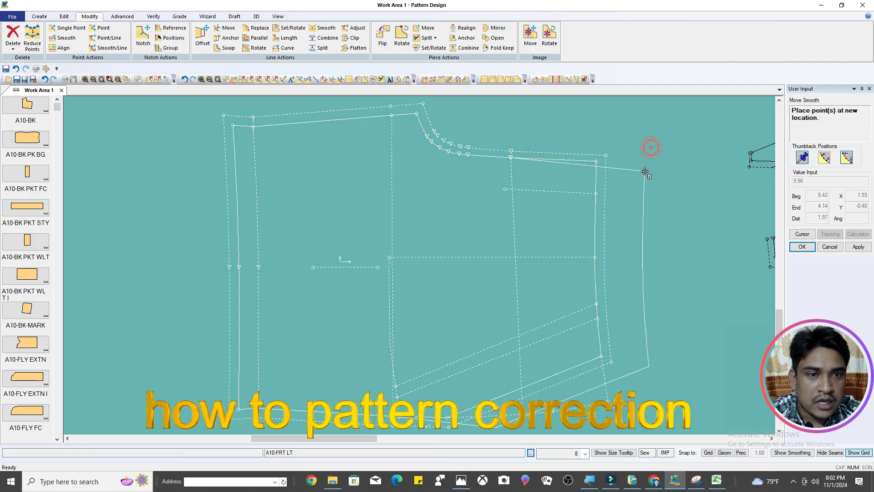
right_click(621, 141)
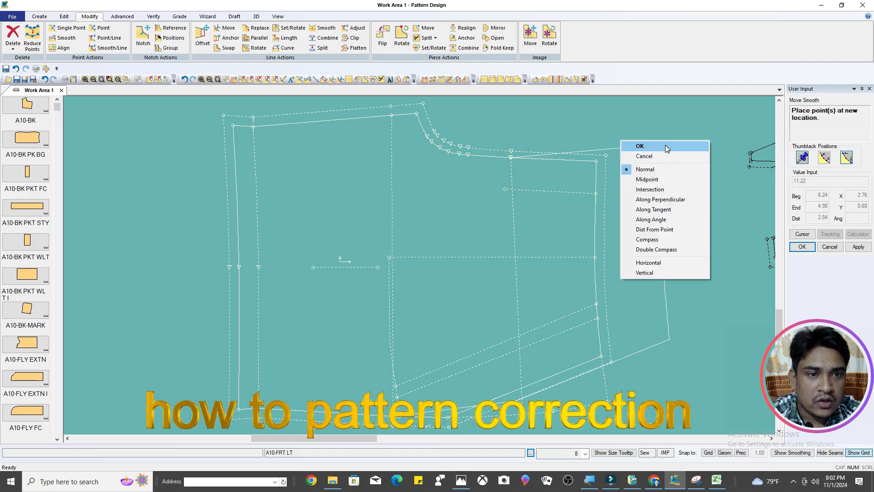
left_click(647, 263)
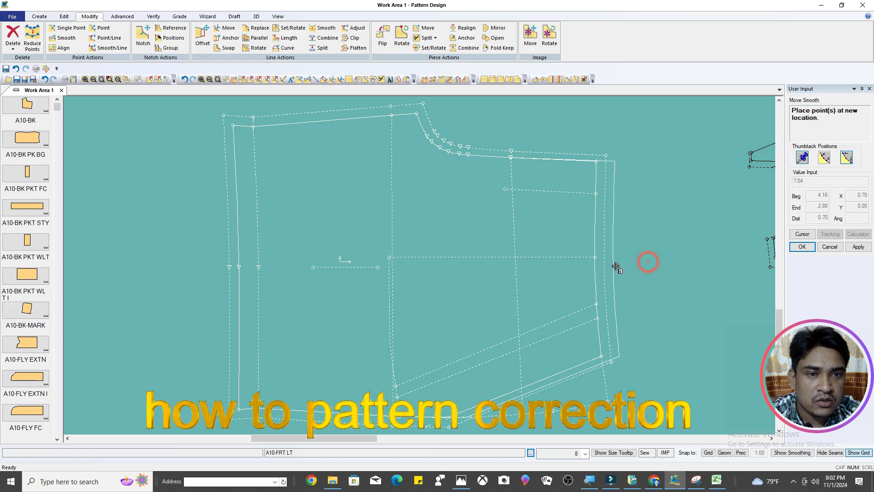
right_click(626, 217)
left_click(632, 214)
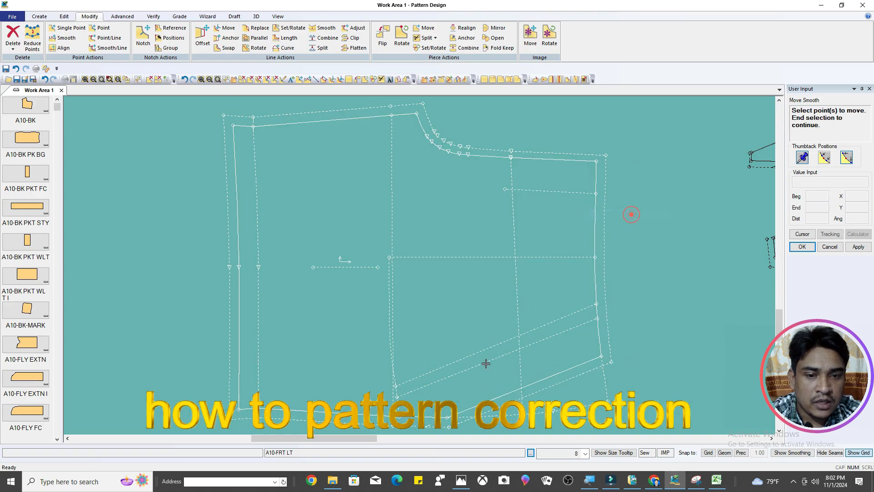
Hide the seams and select all waist-edge points of A10-FRT LT, including the pocket corner, for Move Smooth.
left_click(439, 431)
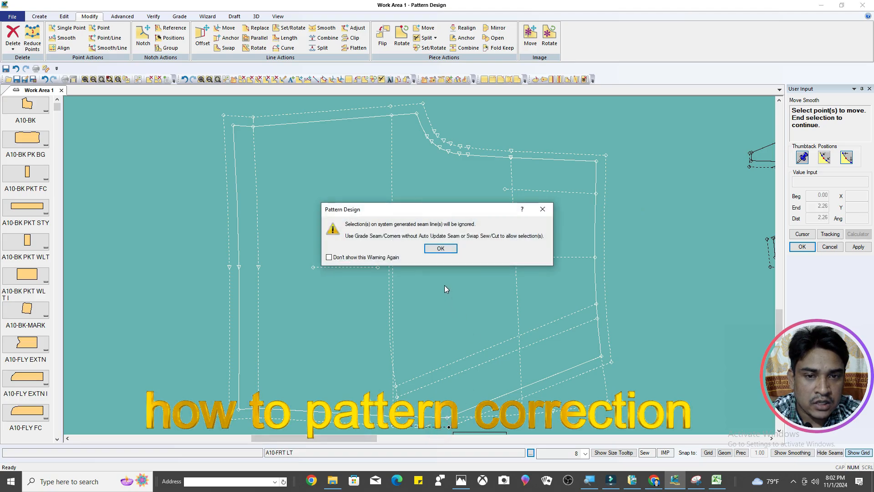
left_click(441, 247)
left_click(466, 303)
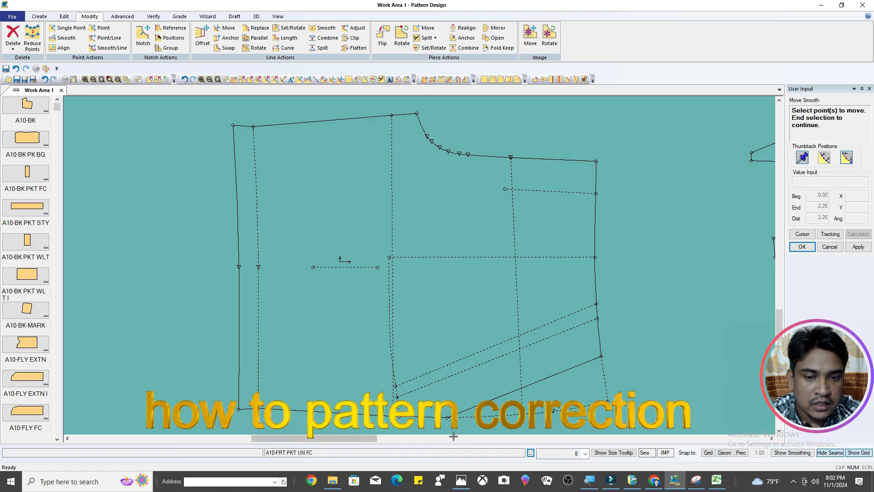
left_click(597, 321)
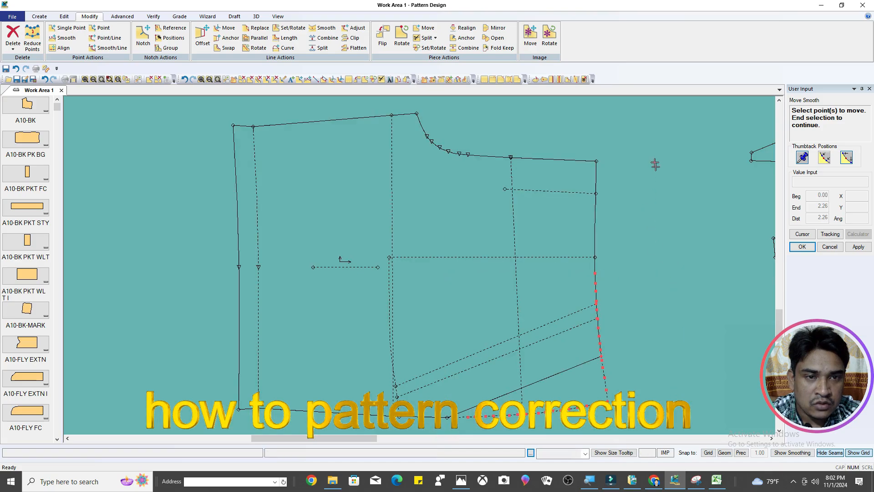
left_click_drag(560, 377, 564, 369)
left_click_drag(669, 139, 562, 308)
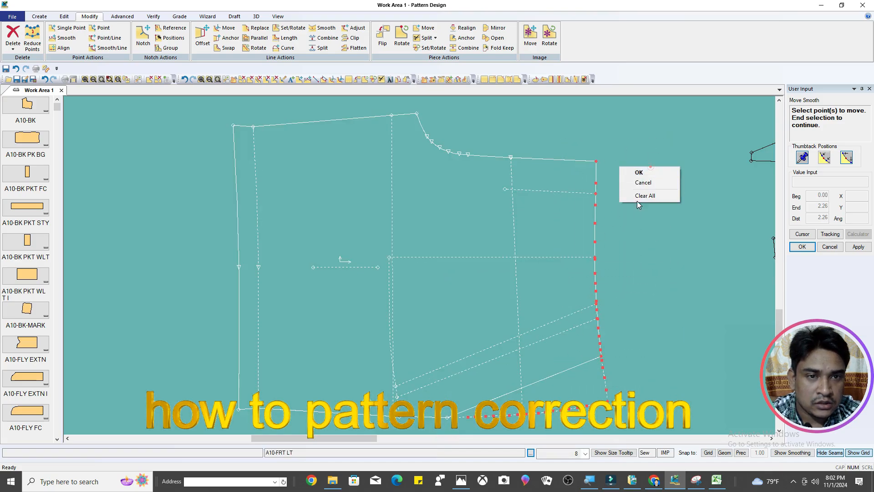
left_click(642, 173)
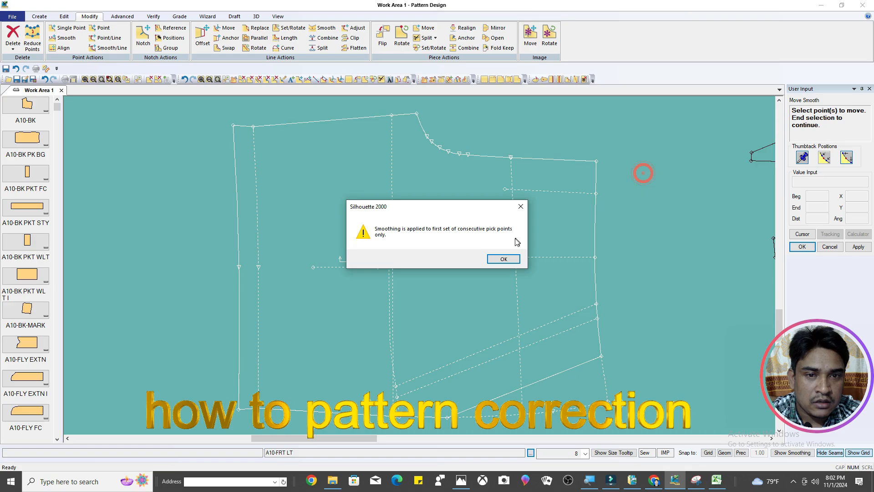
left_click(504, 259)
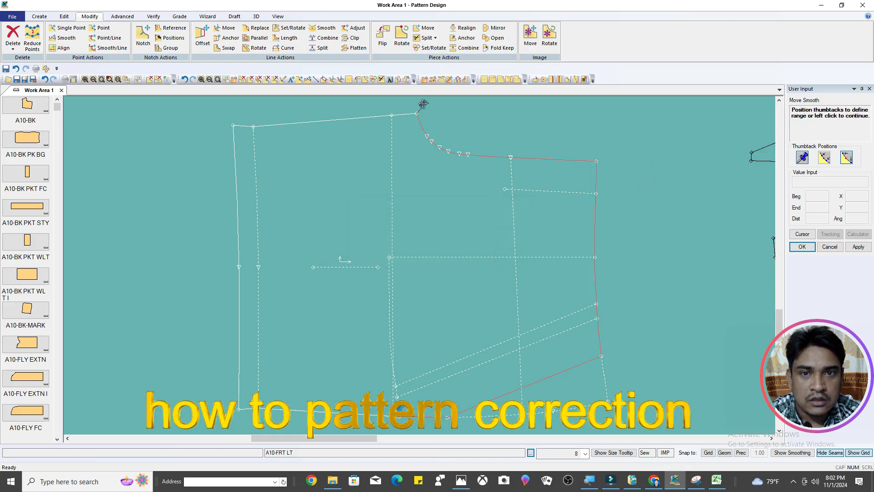
Set the thumbtack at the rise end of the inner line and move the selected waist-edge points of A10-FRT LT by X 0.125, Y 0.
left_click_drag(423, 104, 526, 189)
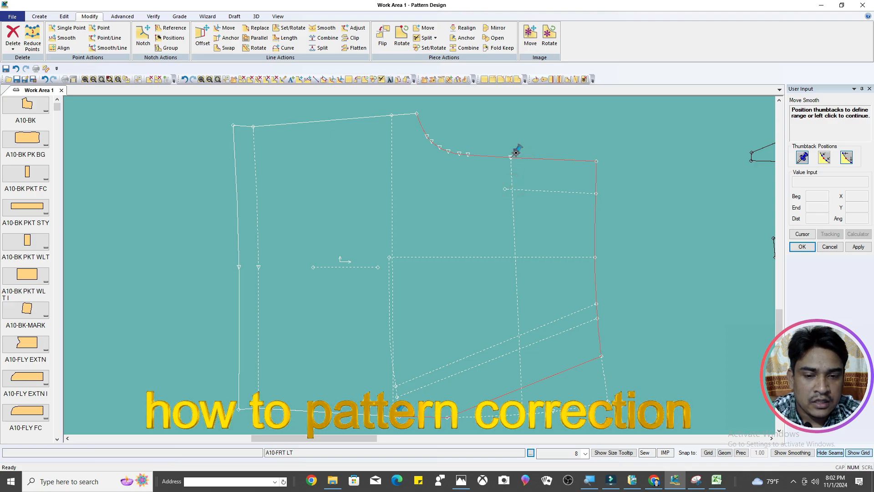
left_click(623, 148)
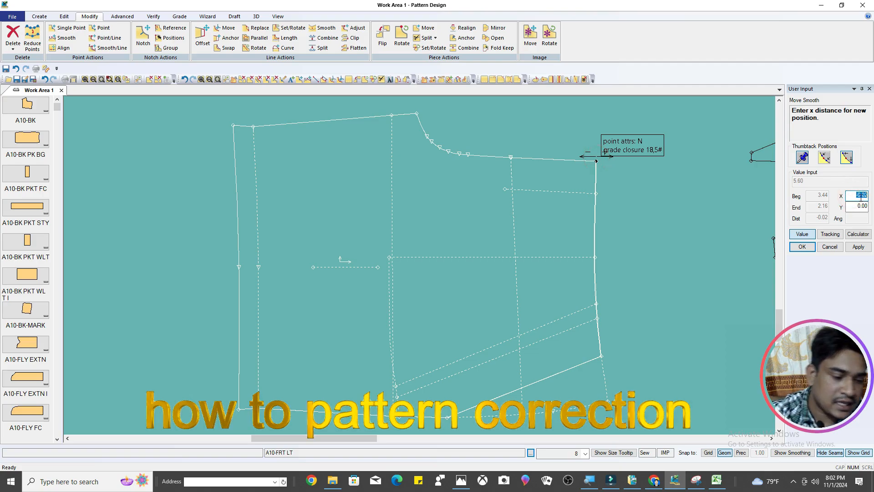
left_click(858, 195)
type(".125")
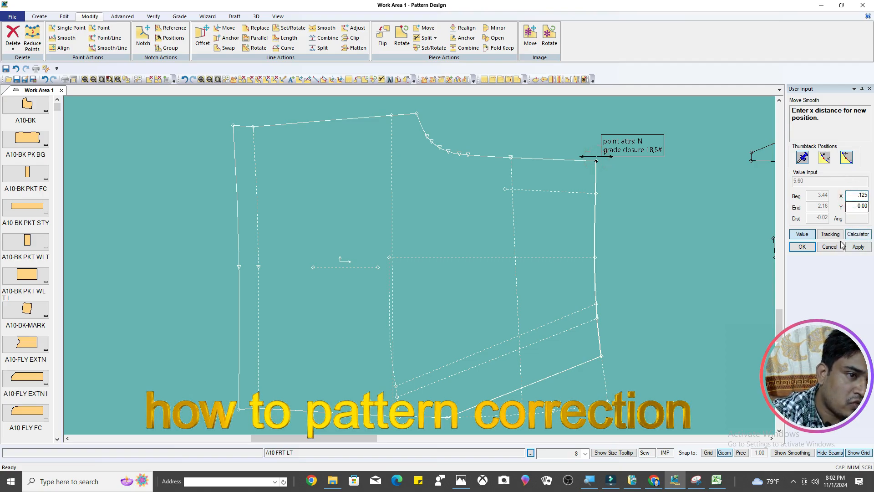
double_click(851, 203)
type("0")
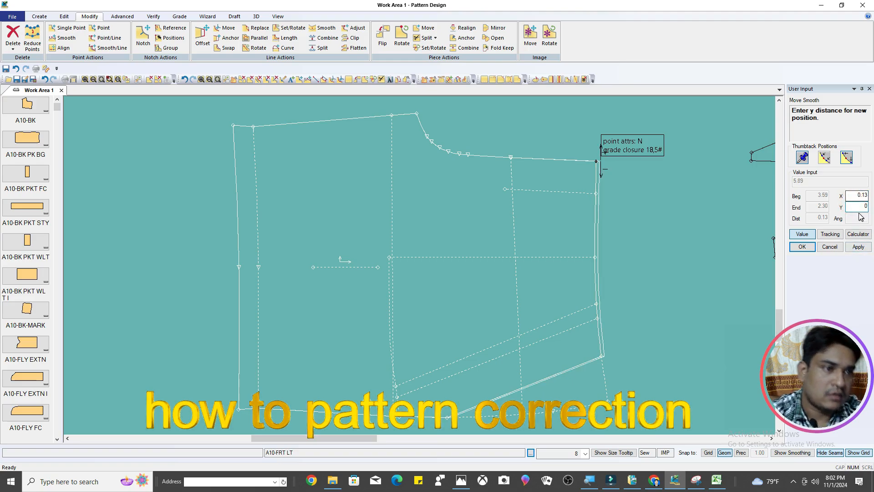
left_click(860, 250)
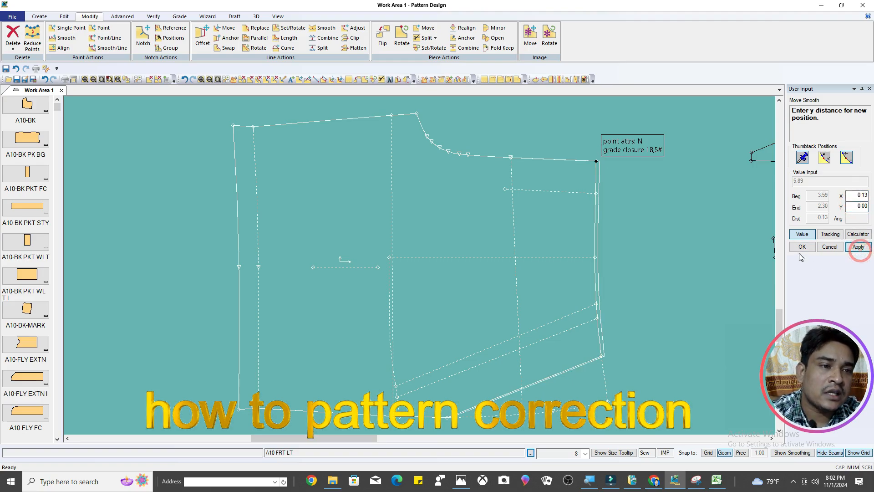
left_click(804, 248)
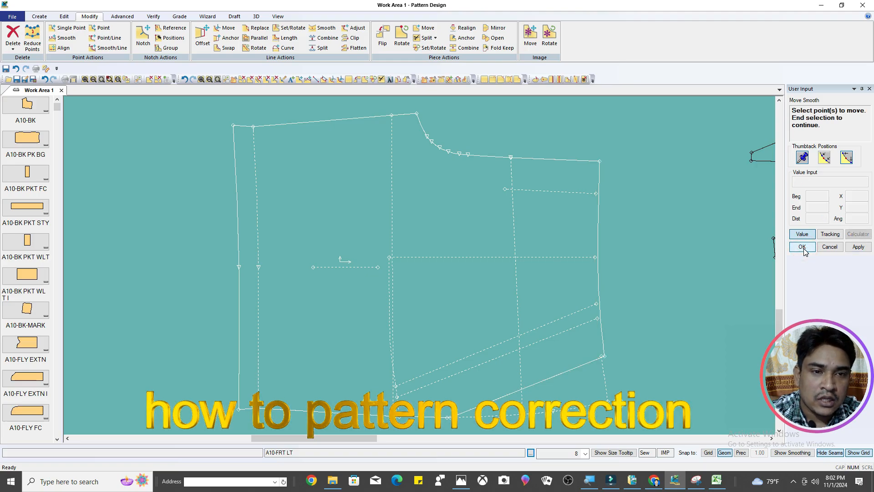
right_click(572, 167)
left_click(571, 165)
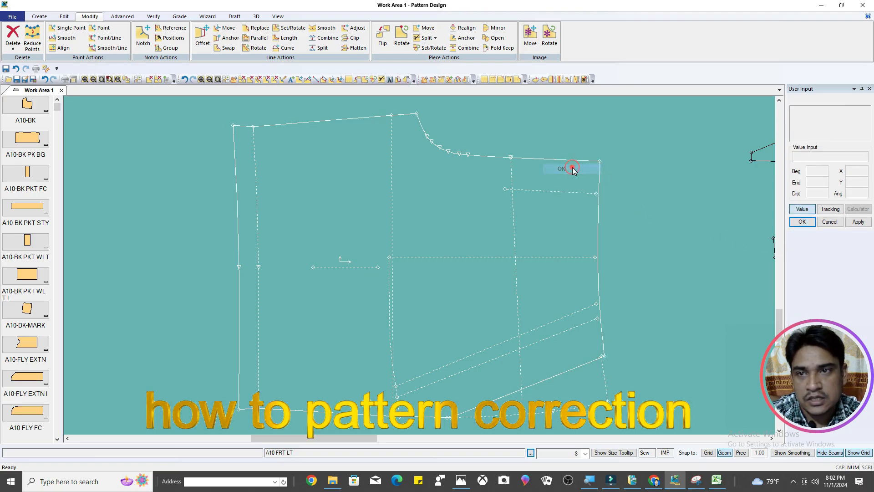
Select all waist-edge points of A10-FRT RT, including the pocket corners, for Move Smooth and accept the message.
scroll(472, 344, "down", 2)
scroll(473, 347, "down", 3)
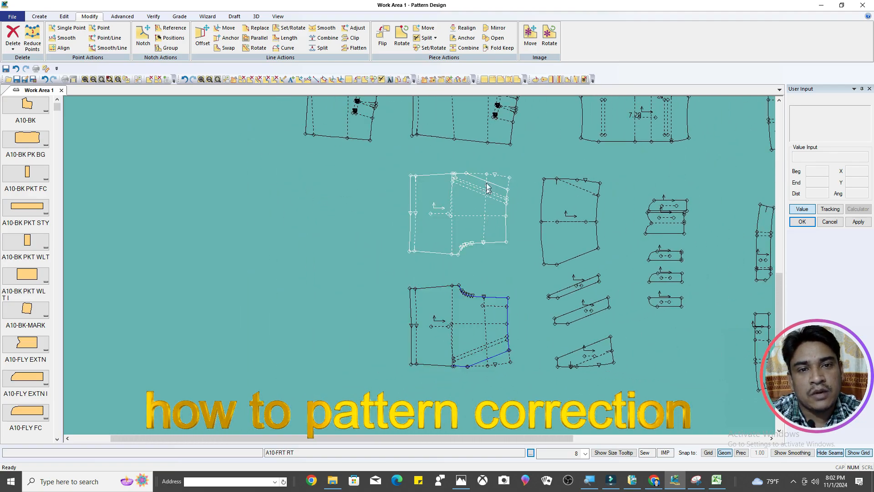
scroll(487, 182, "up", 4)
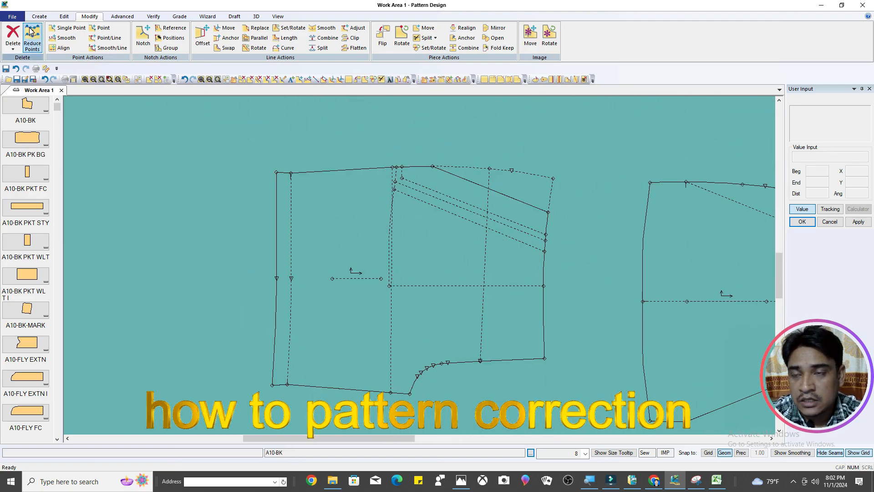
left_click(64, 38)
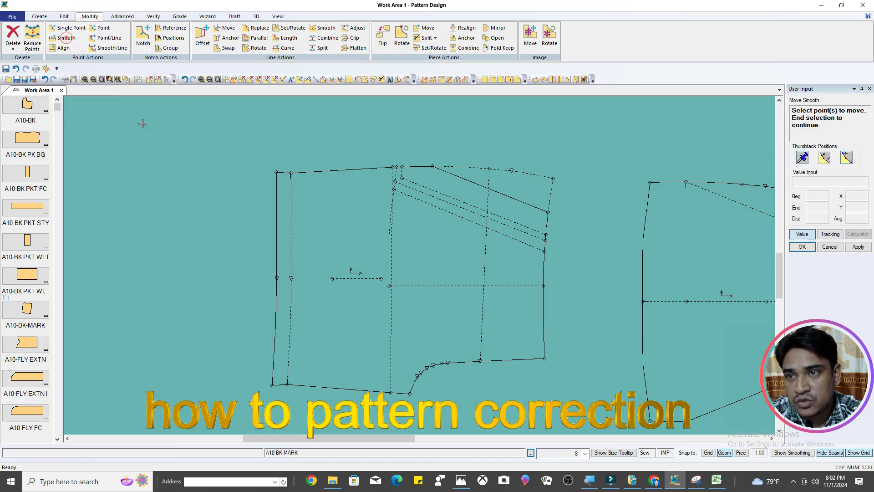
left_click_drag(520, 376, 600, 198)
left_click_drag(605, 150, 419, 275)
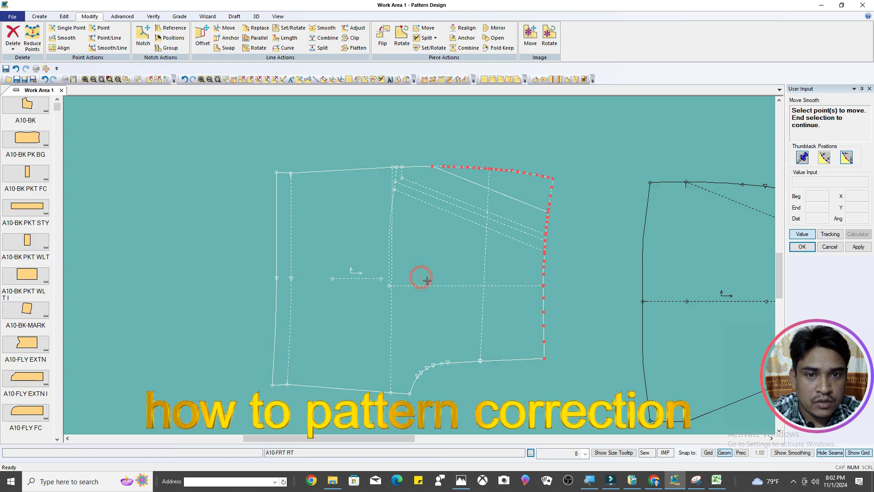
right_click(570, 210)
left_click(592, 214)
left_click(503, 258)
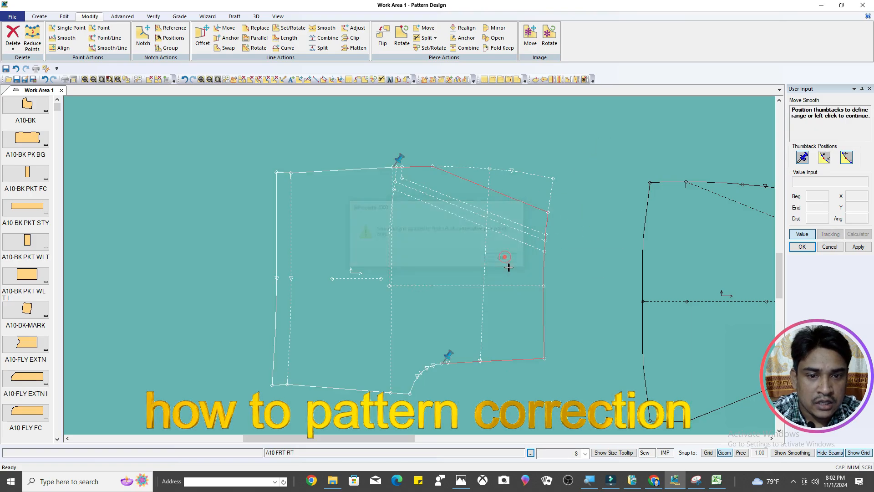
Set the rise thumbtack at the inner line's end and move the A10-FRT RT waist-edge points by X 0.125, Y 0.
left_click(448, 357)
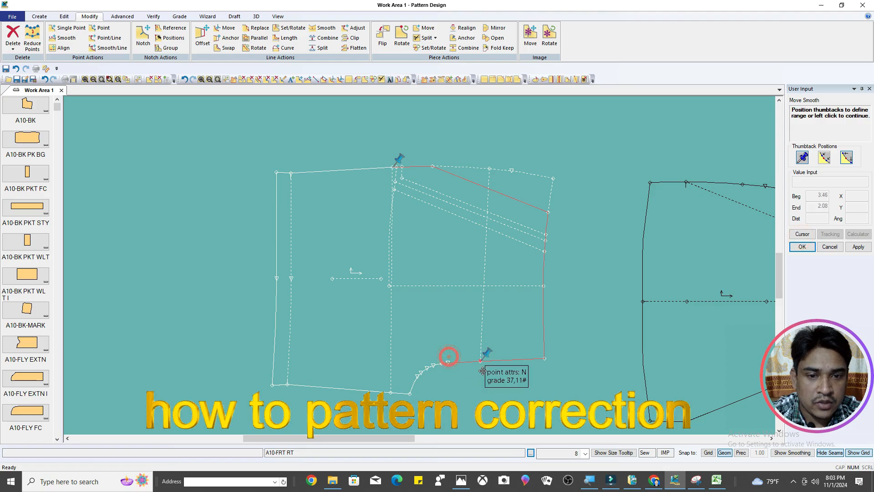
left_click(484, 368)
right_click(608, 205)
left_click(608, 205)
left_click(568, 233)
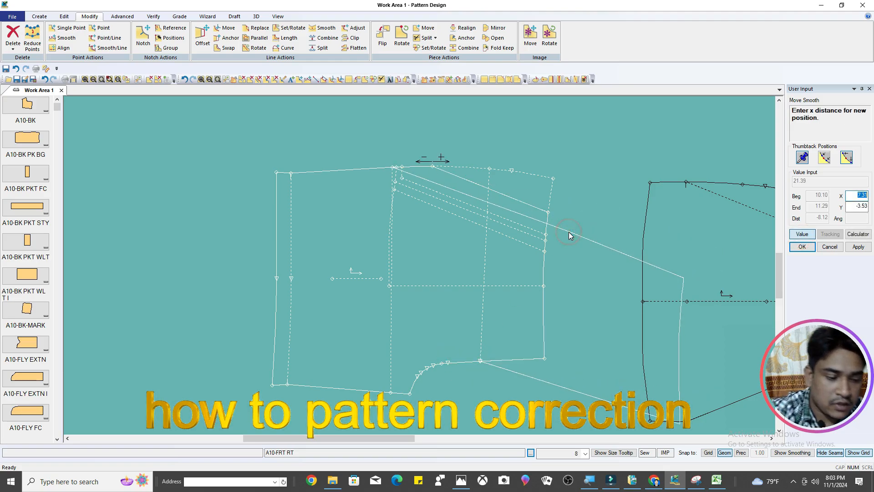
type(".13")
left_click(851, 205)
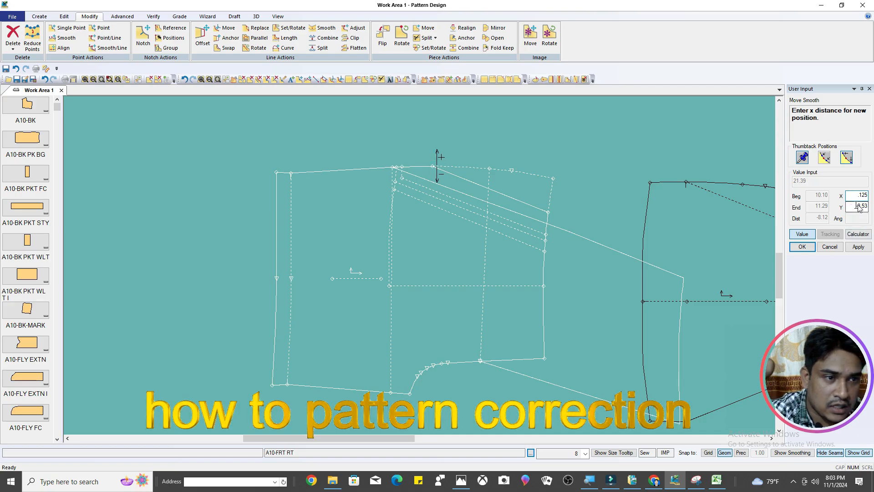
type("0")
left_click(858, 247)
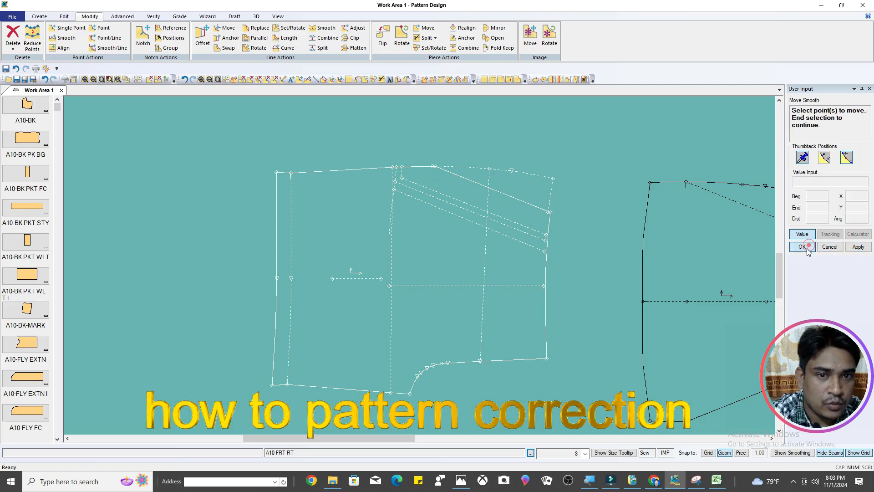
left_click(802, 246)
Check the back rise entry on the amendment sheet in Excel and return to Pattern Design.
scroll(506, 195, "down", 5)
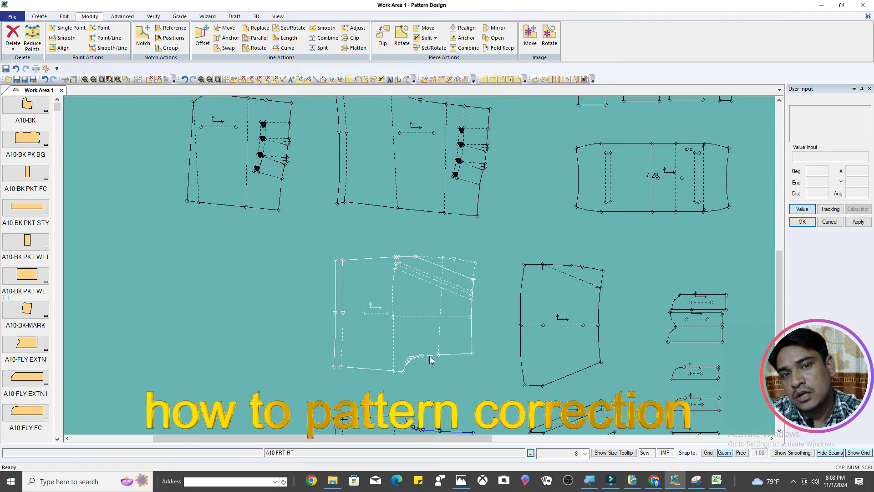
scroll(422, 164, "up", 1)
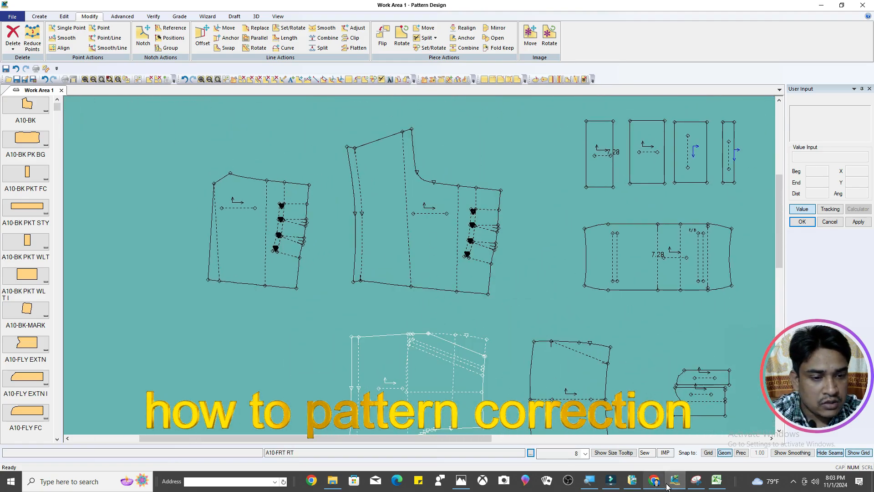
left_click(715, 485)
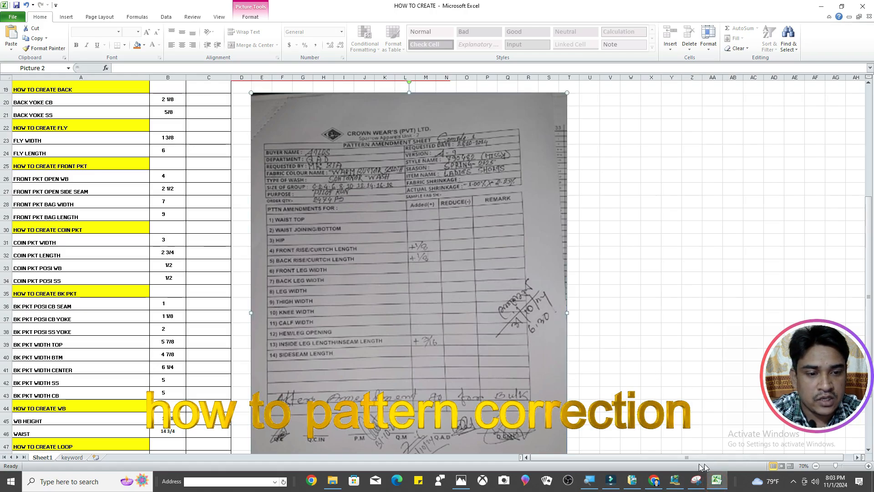
left_click(675, 480)
Select all waist-edge points of the A10-BK back piece for Move Smooth and accept the message.
scroll(468, 208, "up", 3)
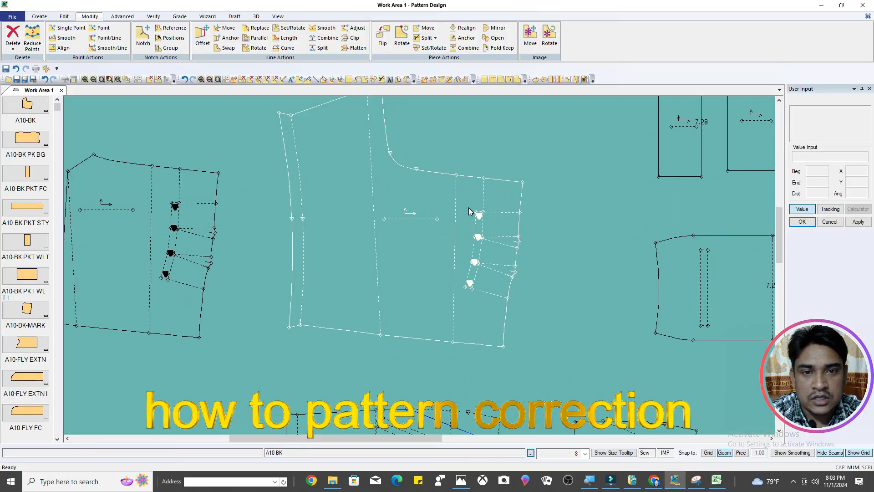
left_click(509, 215)
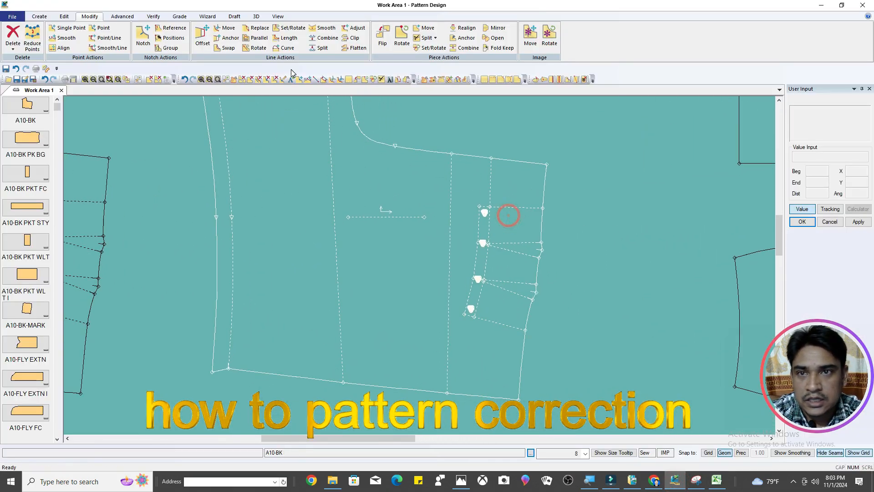
left_click(66, 38)
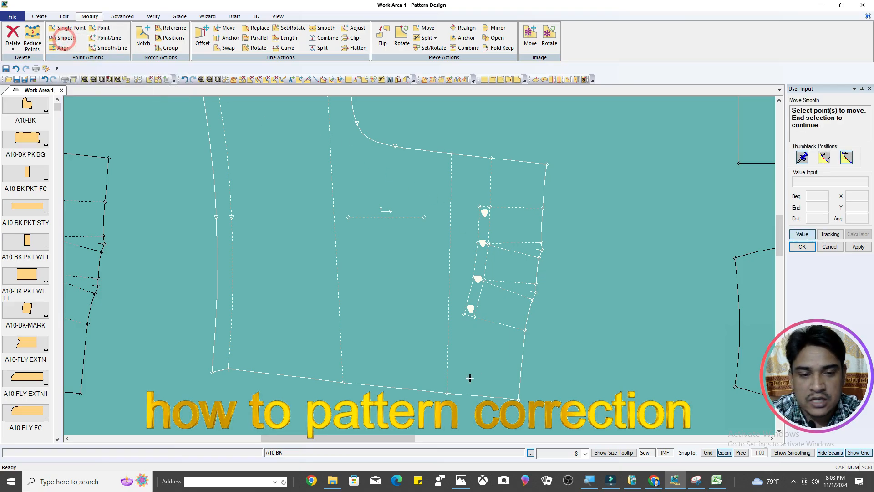
left_click_drag(499, 409, 599, 164)
right_click(632, 155)
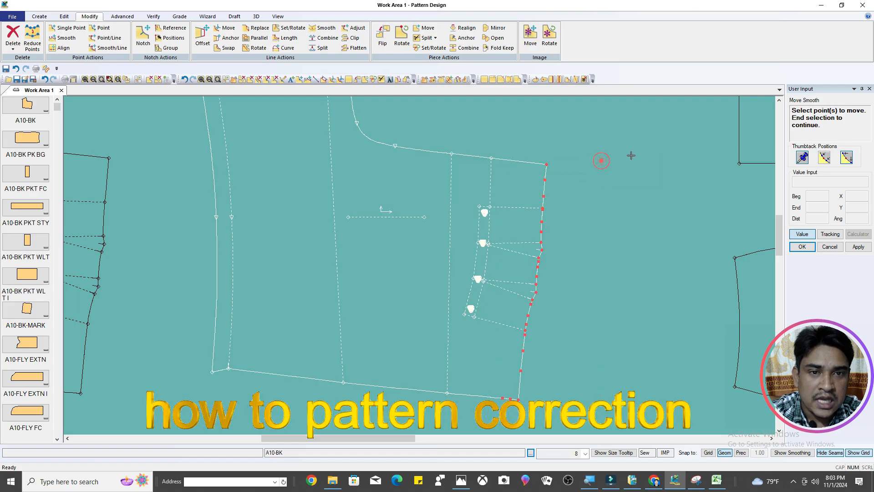
left_click(510, 259)
Move the selected waist-edge points of A10-BK by 0.125 in X and end Move Smooth.
left_click(577, 195)
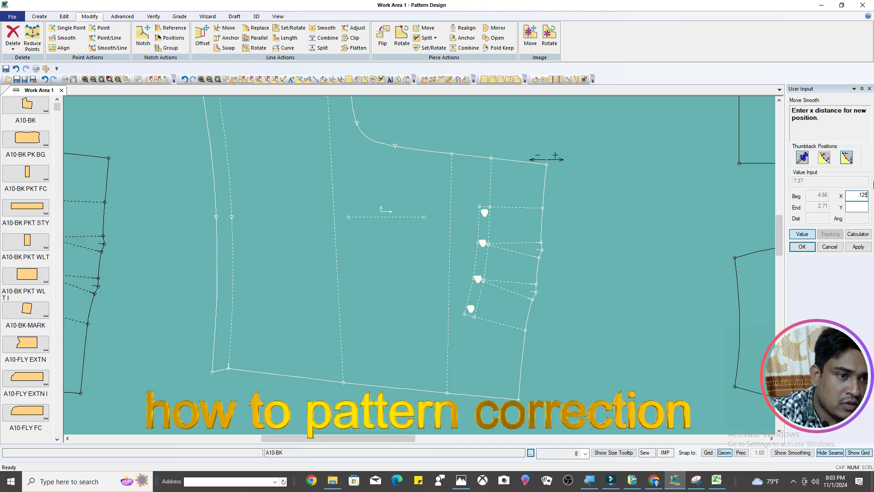
left_click(857, 246)
left_click(800, 250)
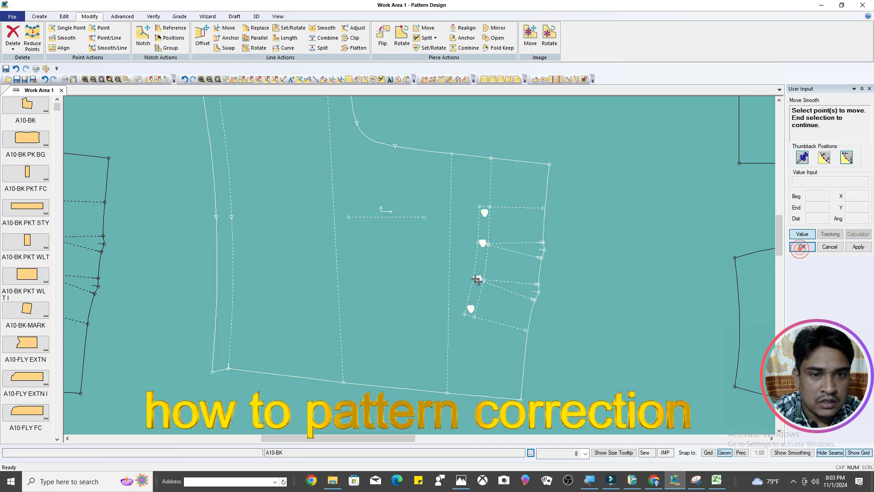
right_click(539, 158)
left_click(567, 162)
Select the inner points and drill holes of A10-BK, the adjoining line's rise end, and the dart line ends at the waist for Move Point.
scroll(491, 205, "up", 1)
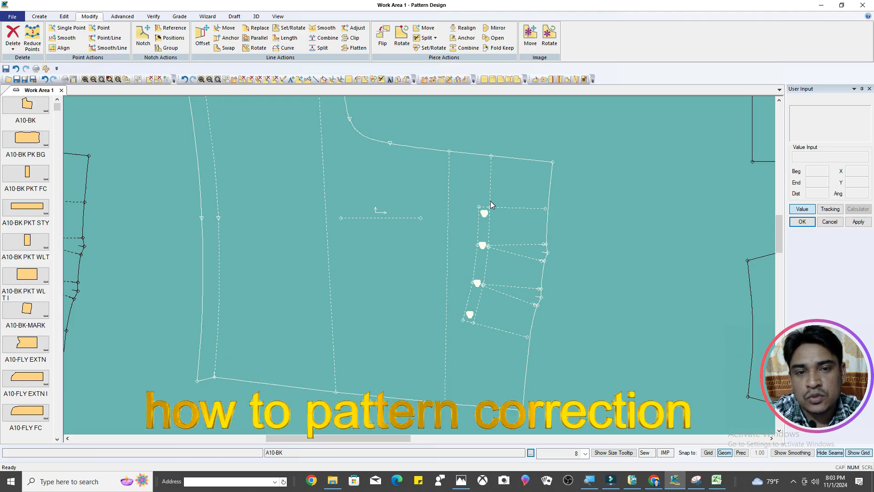
left_click(111, 28)
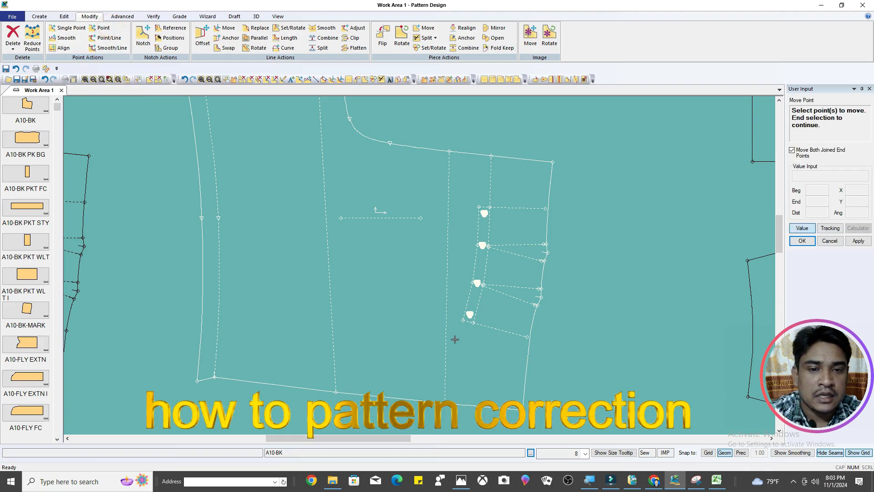
left_click_drag(449, 339, 524, 178)
scroll(506, 227, "up", 3)
scroll(506, 170, "up", 2)
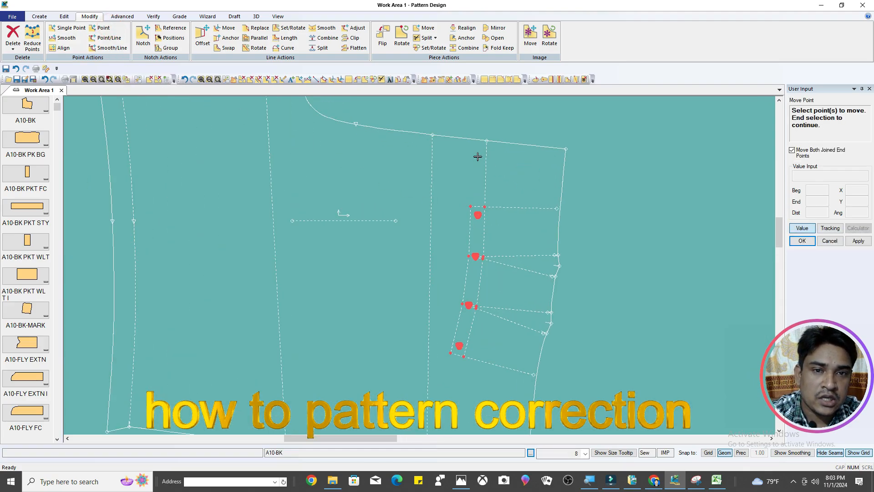
left_click(493, 145)
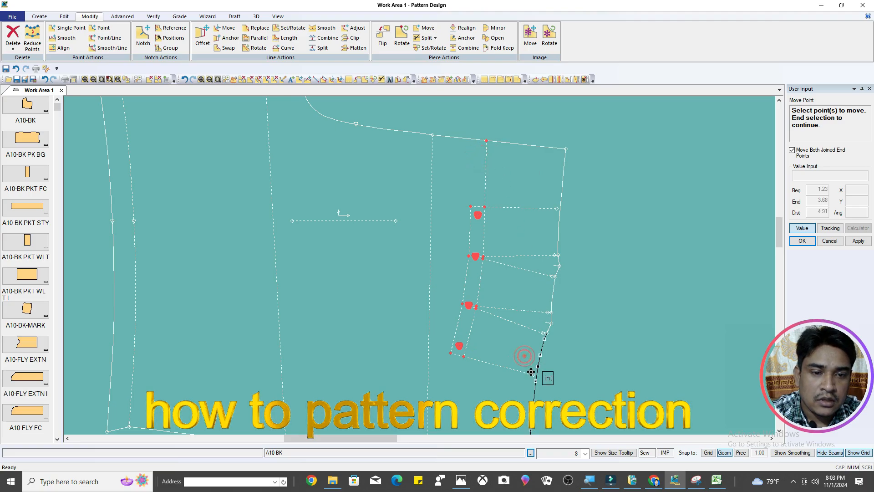
left_click(535, 330)
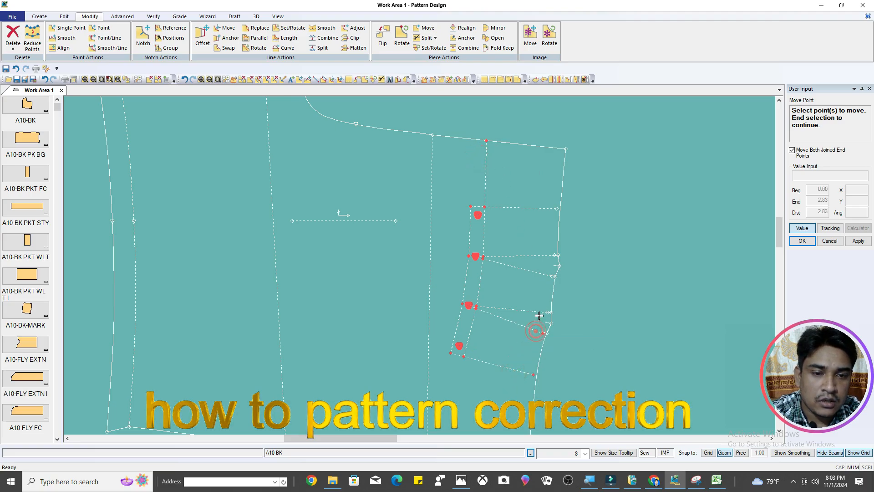
left_click(540, 280)
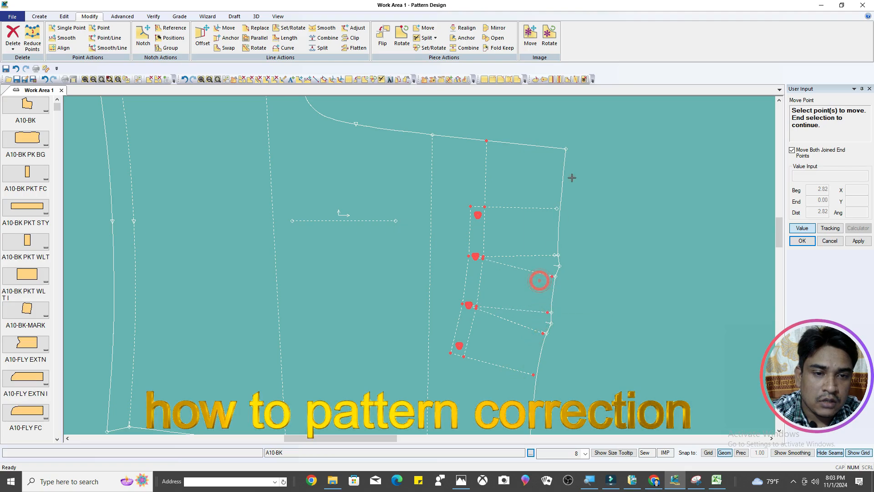
left_click(556, 202)
Switch to cursor placement and move the selected inner and dart points of A10-BK onto the shifted waist edge.
left_click(606, 227)
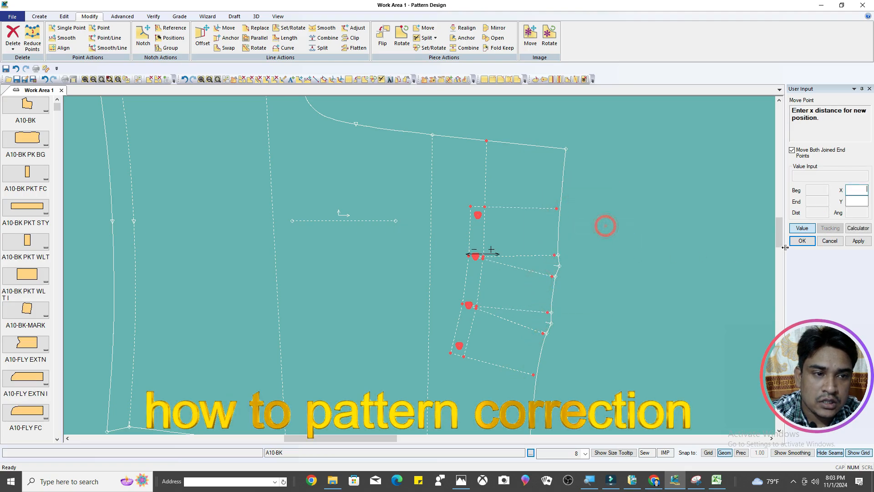
left_click(804, 229)
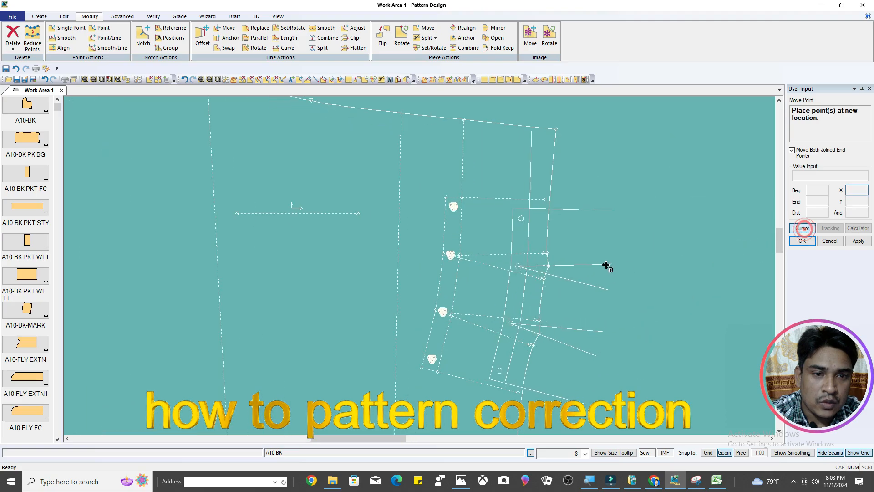
left_click(550, 253)
right_click(493, 204)
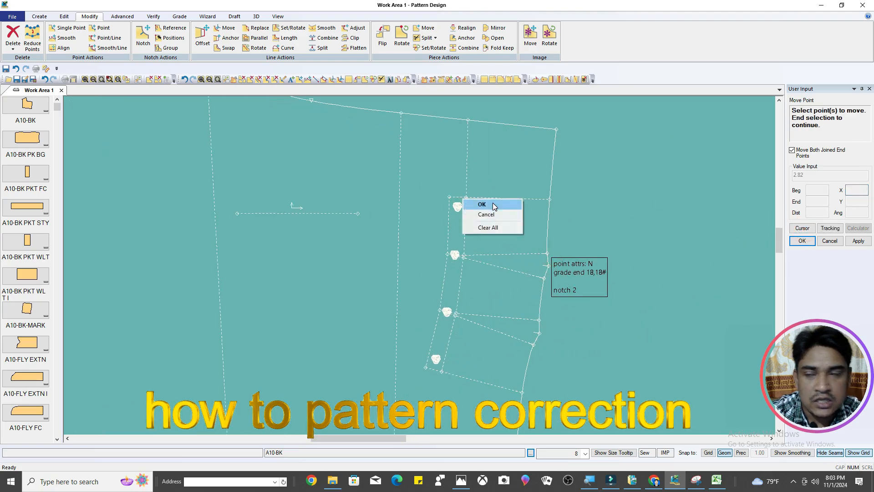
left_click(493, 202)
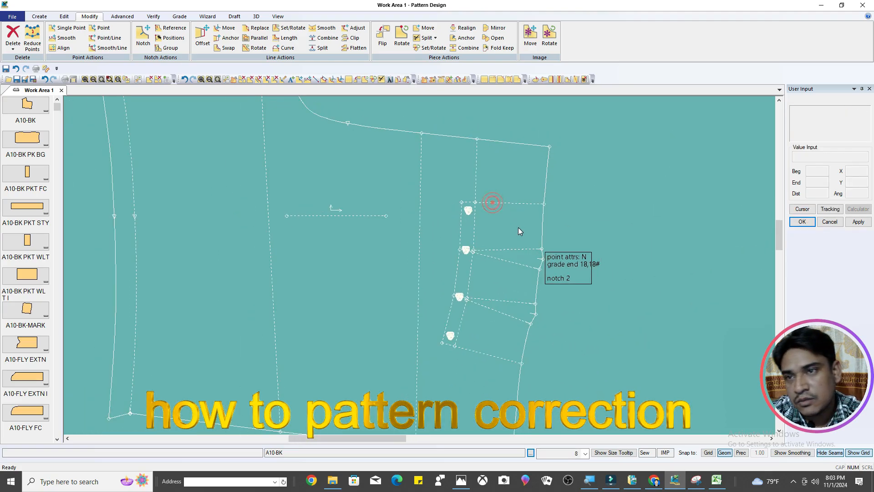
left_click(104, 30)
right_click(512, 182)
left_click(512, 182)
Select the slanted pocket, facing and pocket bag lines inside A10-FRT RT and shift them by 0.13 in X with Move Line.
scroll(572, 182, "down", 3)
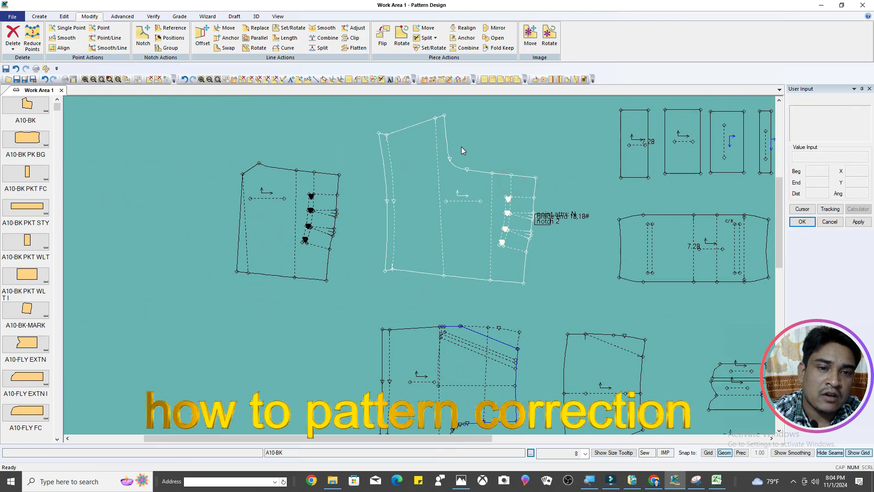
scroll(460, 147, "down", 3)
scroll(465, 282, "up", 4)
key("alt+F3")
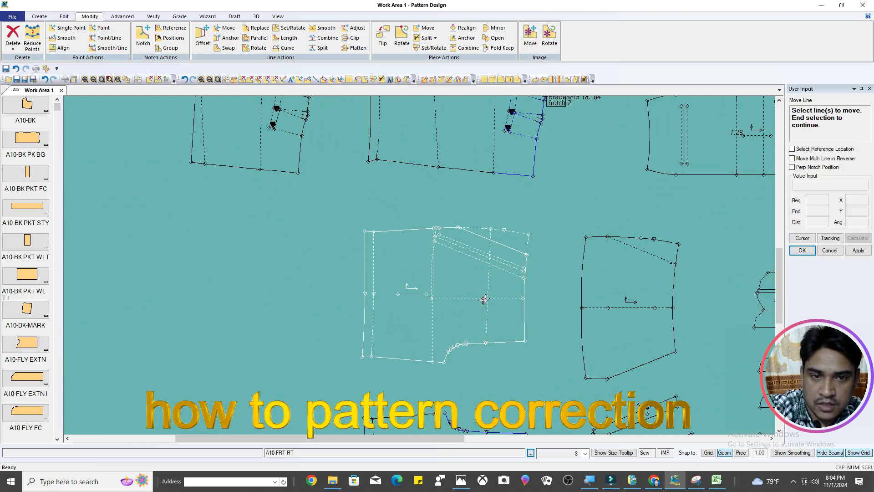
scroll(461, 282, "up", 5)
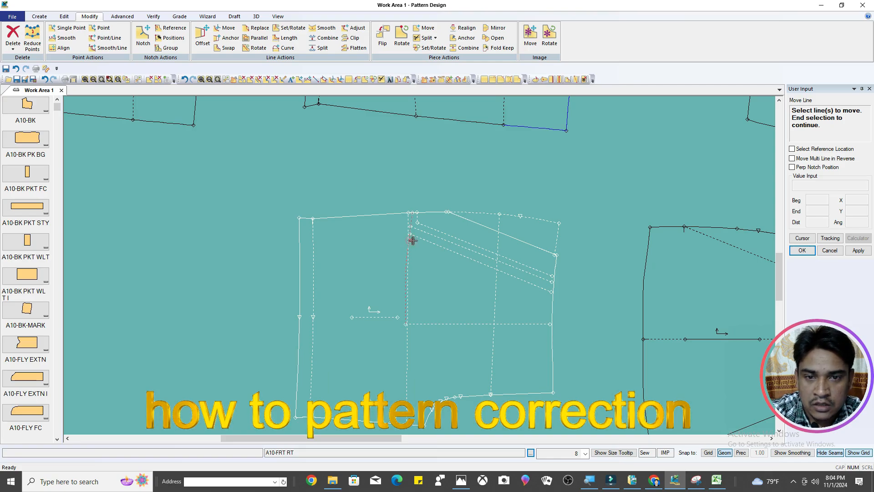
scroll(412, 240, "up", 2)
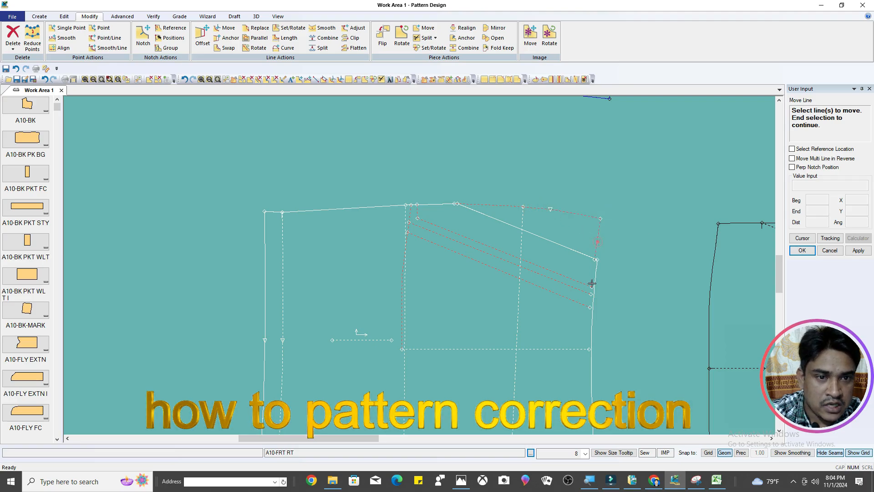
left_click(570, 350)
scroll(521, 334, "up", 1)
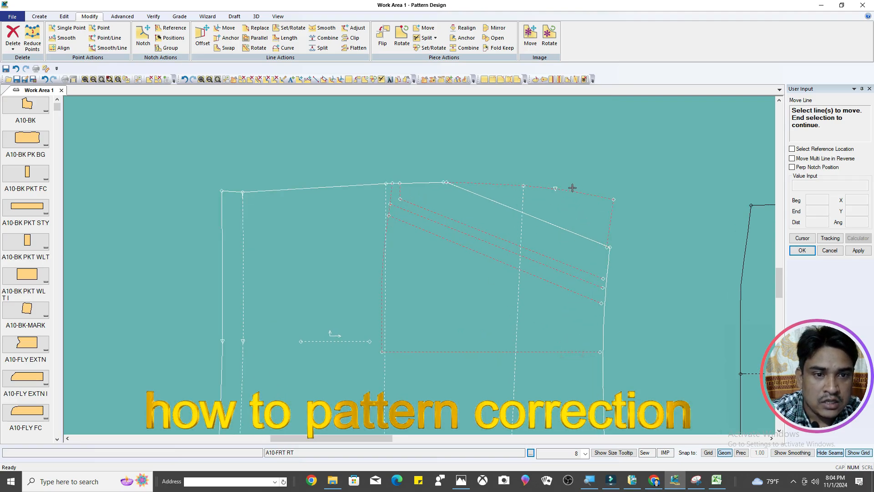
scroll(569, 187, "down", 2)
scroll(566, 187, "up", 1)
right_click(597, 158)
left_click(627, 162)
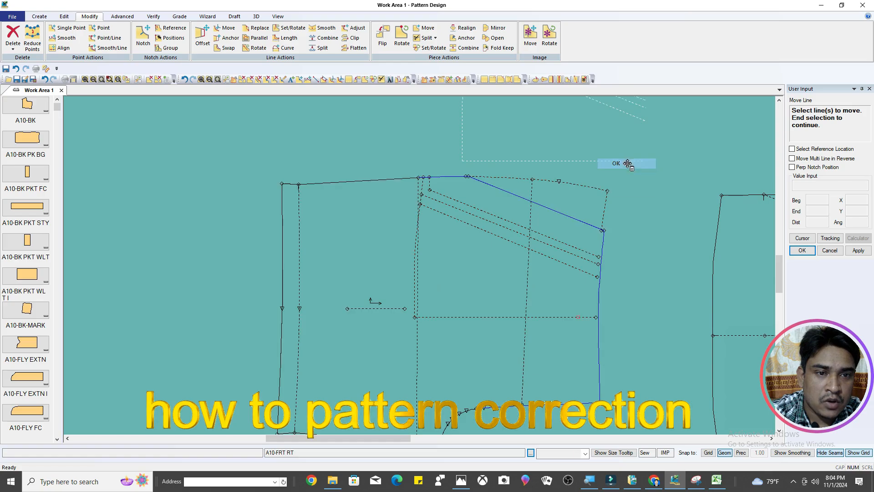
left_click(623, 224)
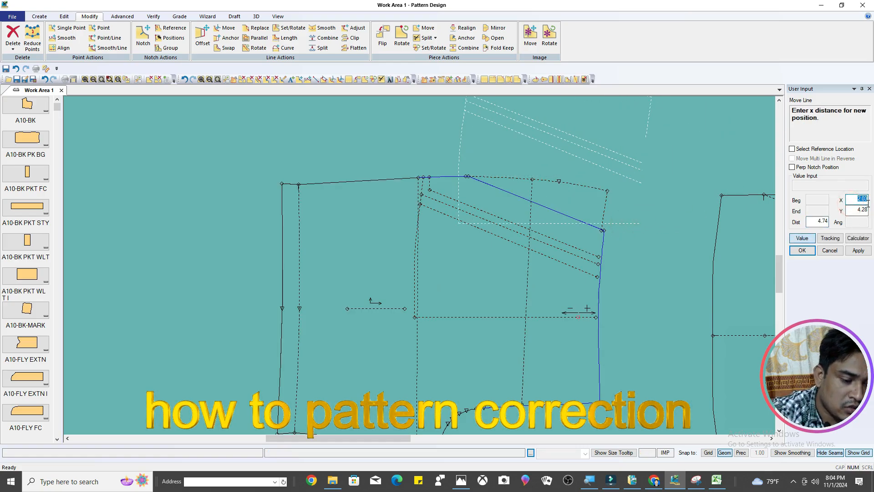
left_click(858, 251)
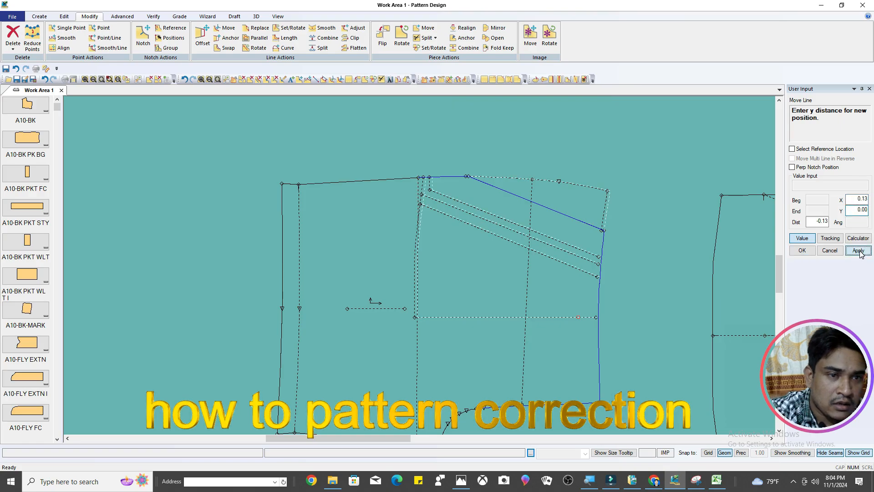
left_click(802, 250)
Select the pocket, facing, pocket bag and upper internal lines of A10-FRT LT, shift them by 0.125 in X, and end Move Line.
scroll(542, 160, "down", 5)
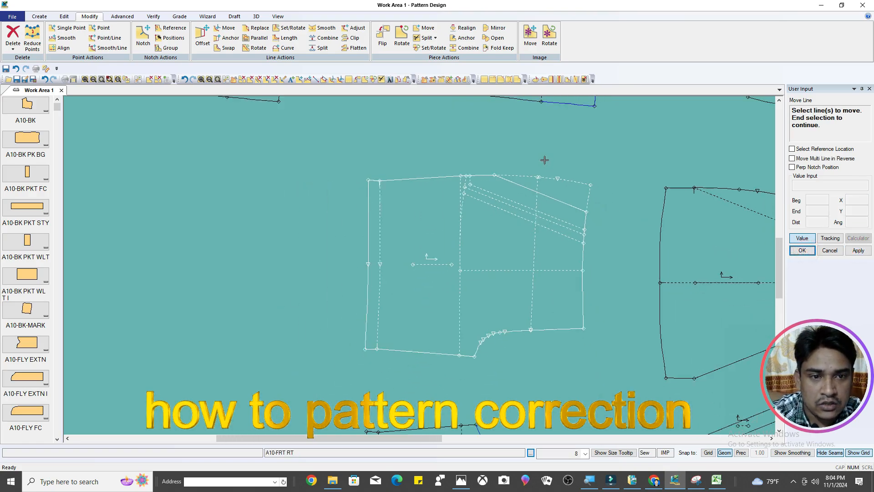
scroll(501, 209, "up", 5)
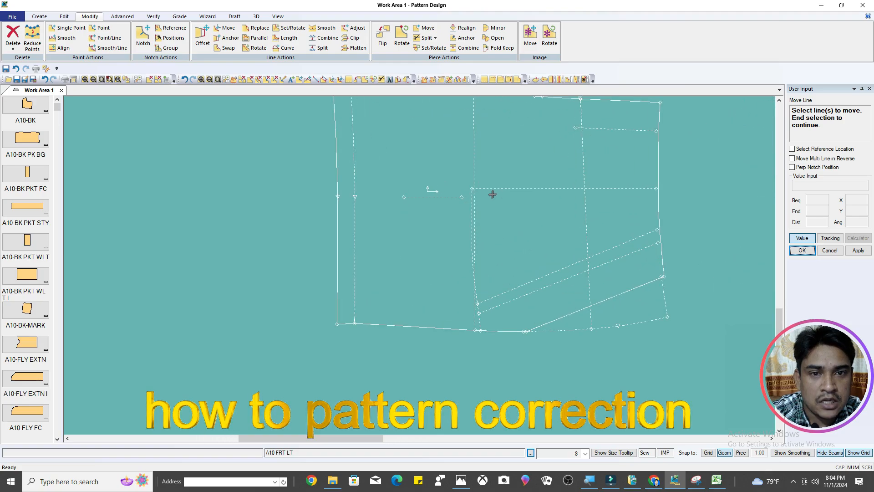
left_click(502, 186)
left_click(504, 294)
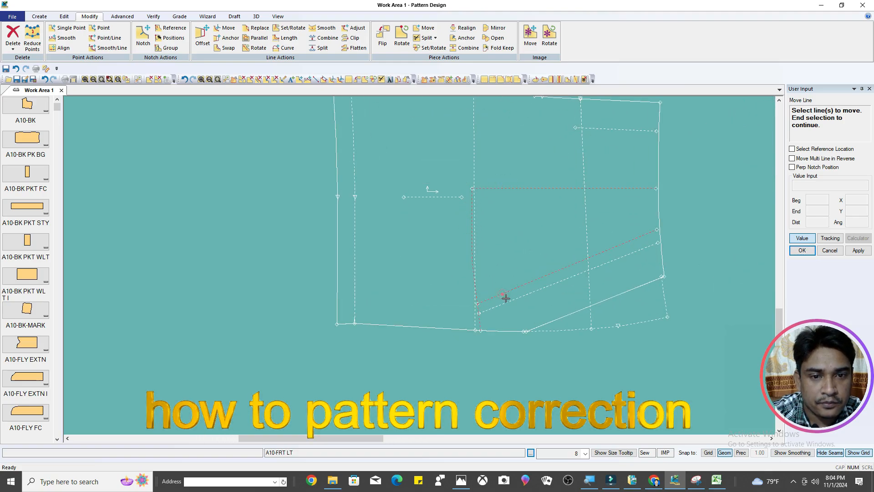
left_click(568, 327)
left_click(626, 323)
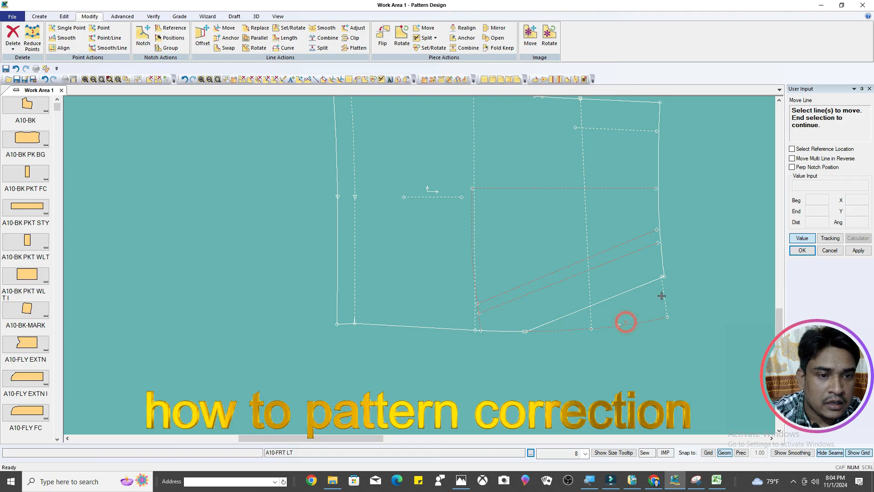
left_click(661, 295)
scroll(586, 236, "down", 1)
scroll(635, 160, "up", 1)
right_click(569, 149)
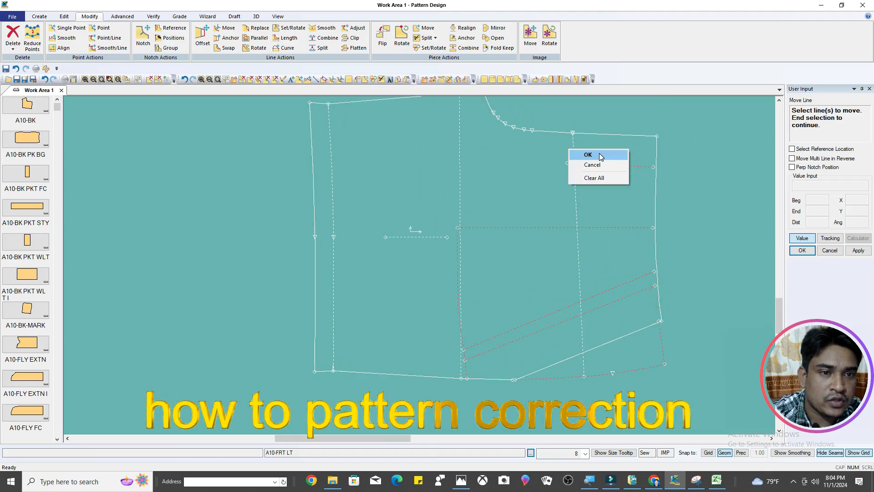
left_click(598, 153)
left_click(859, 201)
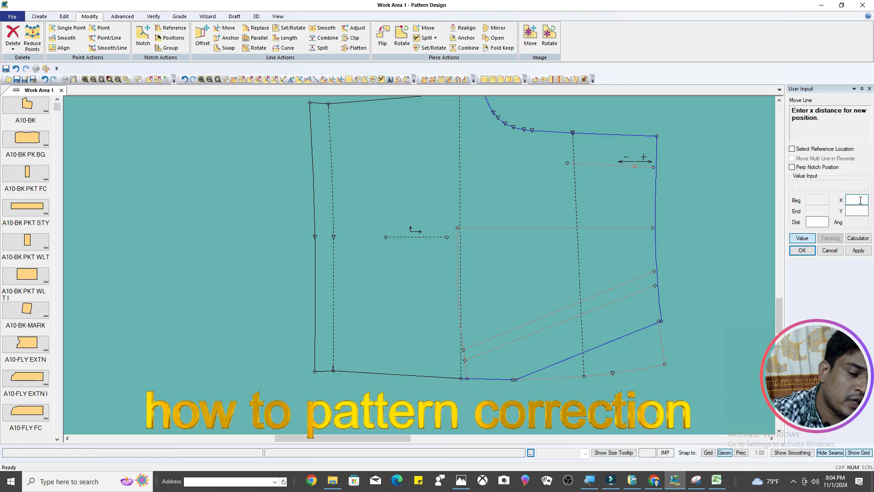
type("0.13")
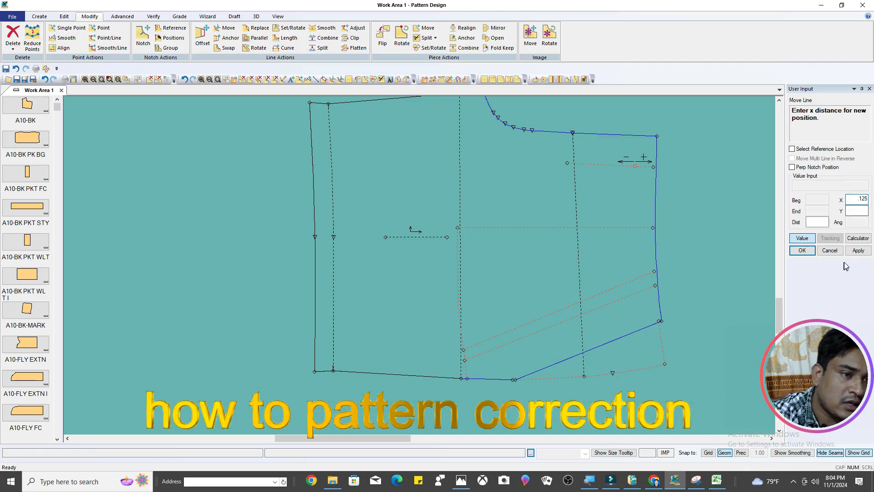
left_click(858, 250)
left_click(802, 249)
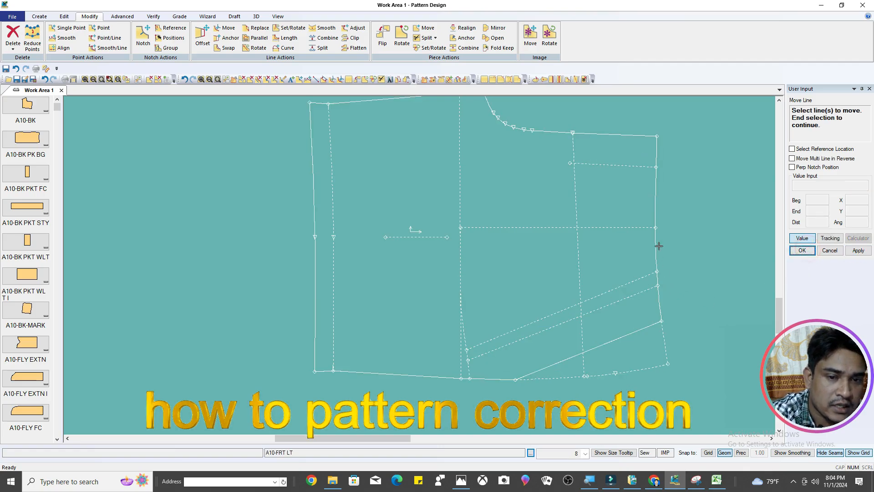
right_click(639, 219)
left_click(667, 224)
Switch to WhatsApp in the browser to check the inseam length entry on the pattern amendment sheet, and return to Pattern Design.
scroll(493, 342, "down", 5)
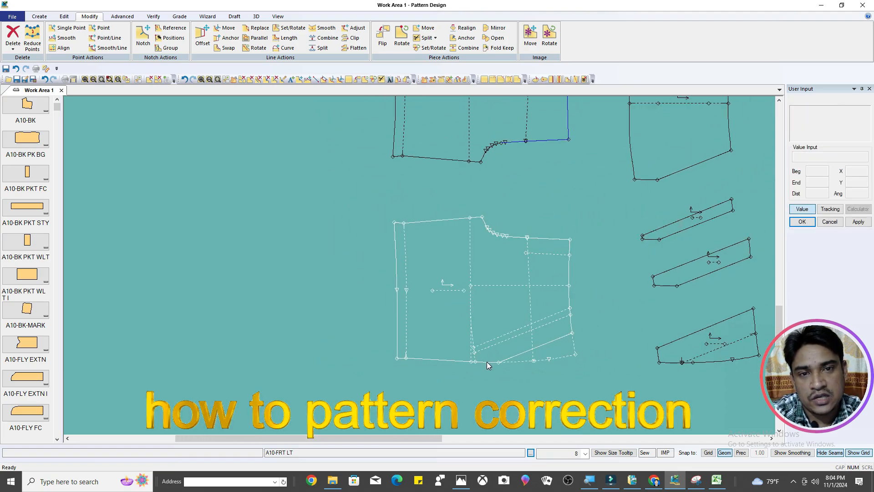
left_click(654, 480)
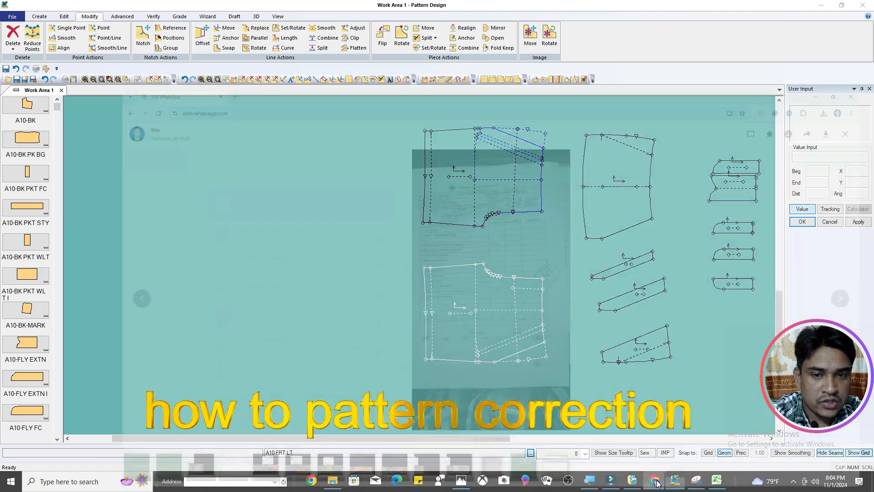
left_click(408, 260)
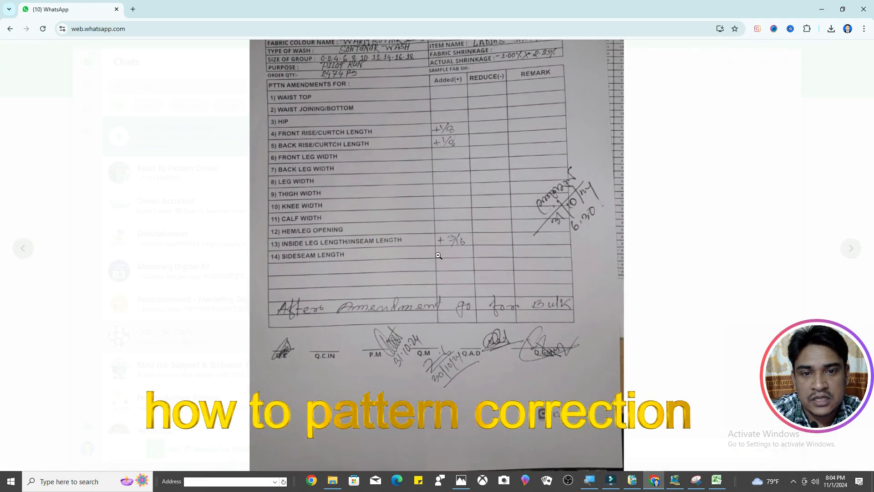
left_click(459, 254)
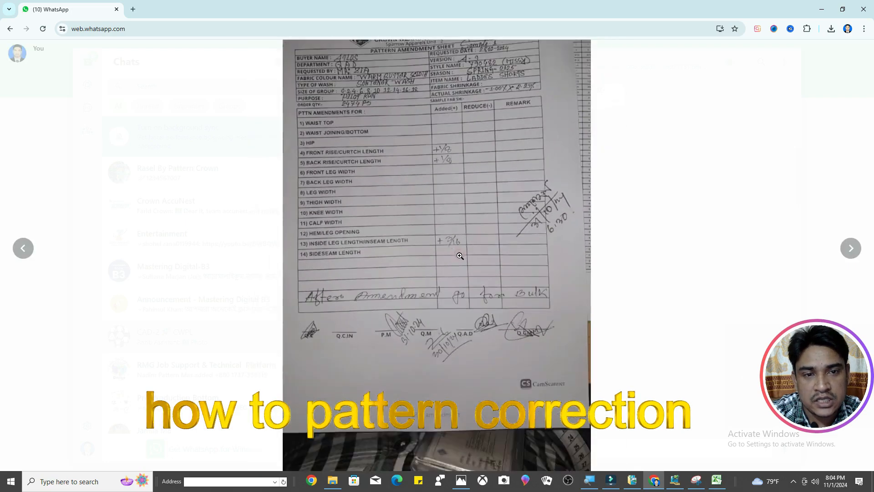
left_click(677, 481)
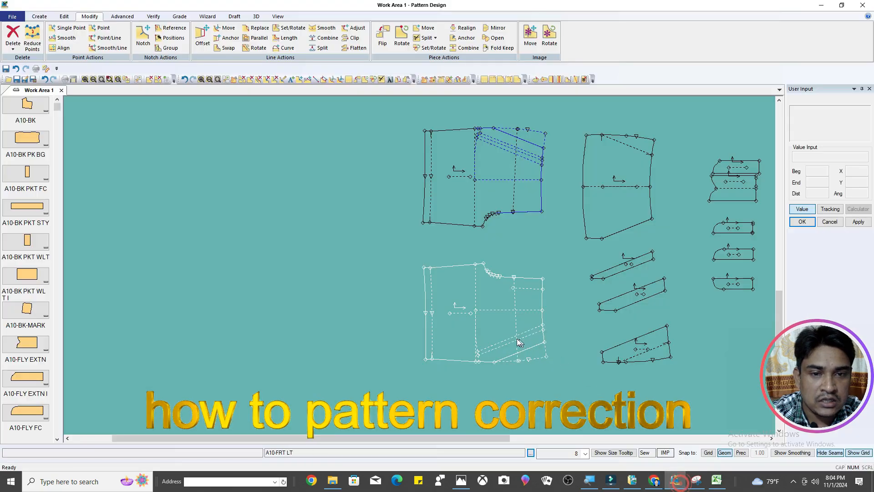
Select the hem-edge points of A10-FRT LT with Move Smooth, accept the smoothing message, and shift the hem outward in X.
left_click(69, 38)
left_click(436, 282)
scroll(435, 282, "up", 2)
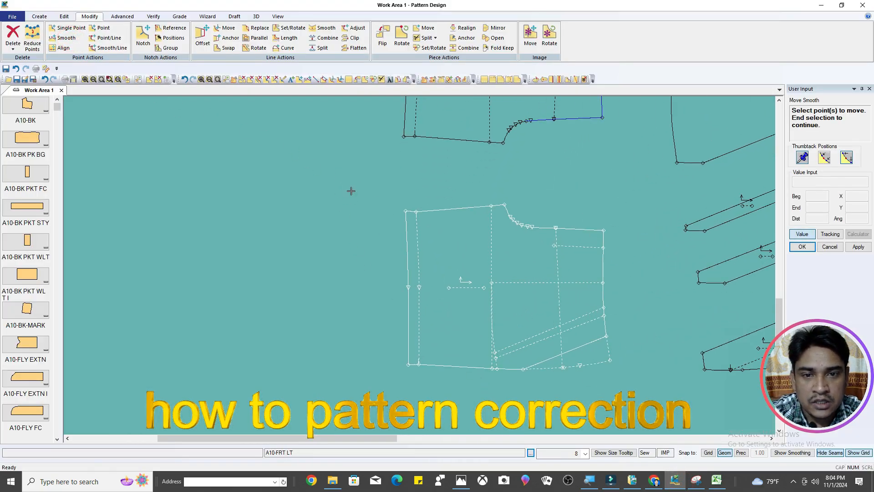
left_click_drag(351, 189, 431, 377)
right_click(486, 269)
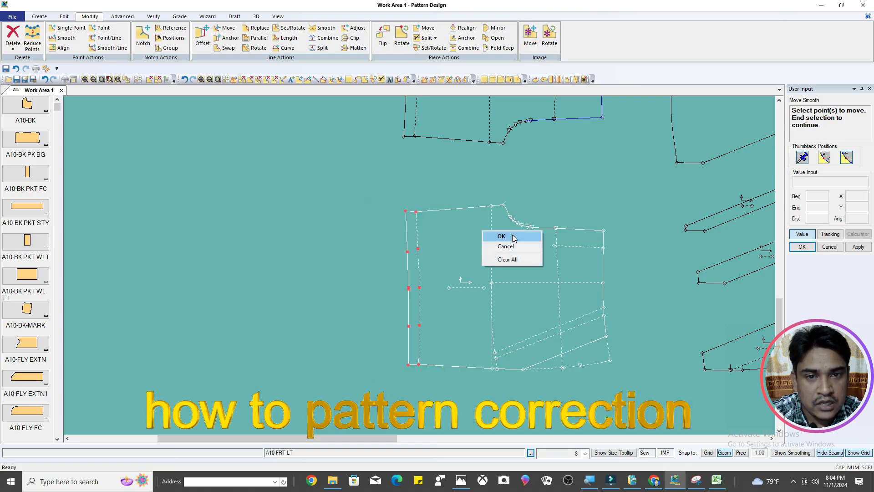
left_click(503, 234)
left_click(504, 259)
right_click(472, 246)
left_click(501, 251)
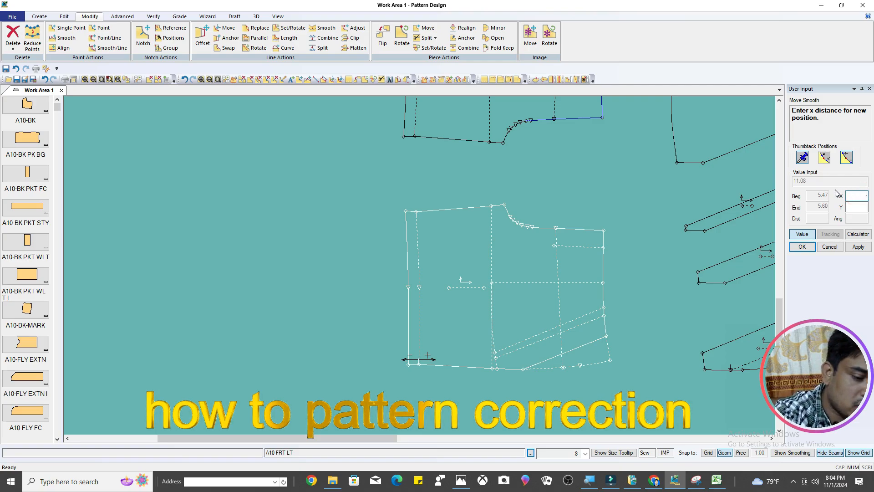
left_click(849, 251)
left_click(802, 247)
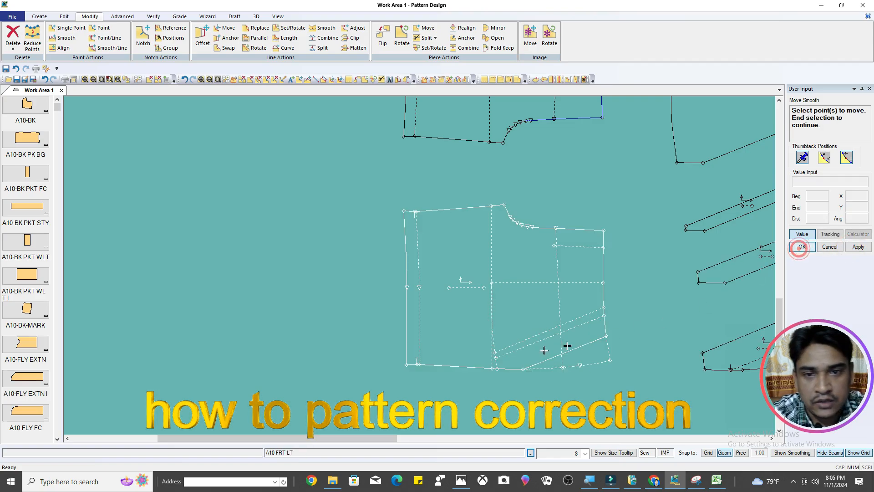
scroll(450, 373, "down", 3)
scroll(429, 170, "up", 4)
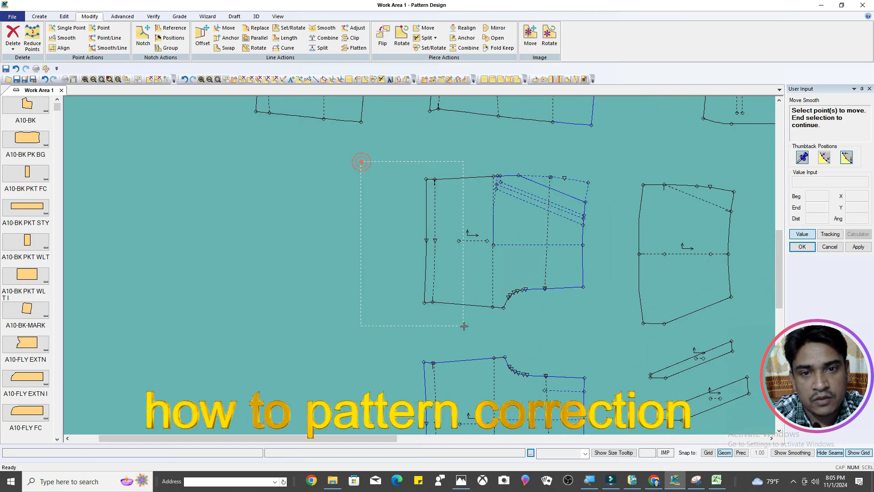
left_click_drag(463, 325, 463, 325)
right_click(569, 203)
left_click(597, 207)
left_click(504, 258)
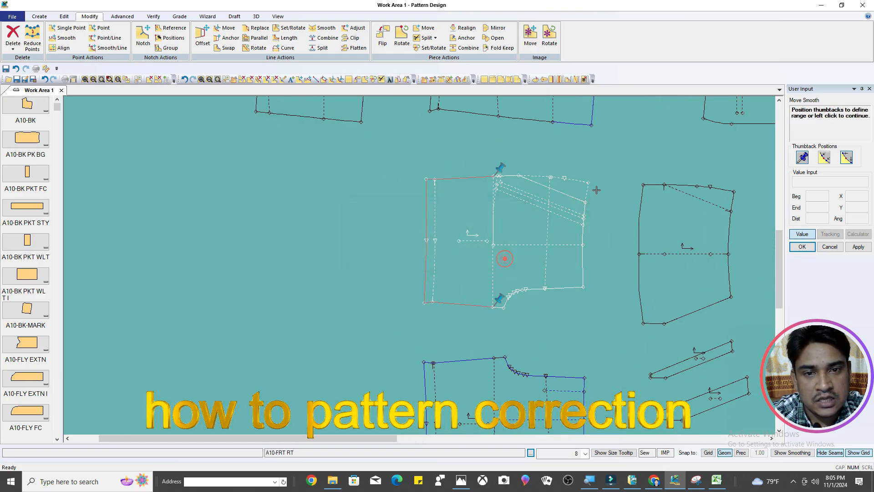
right_click(596, 190)
left_click(596, 191)
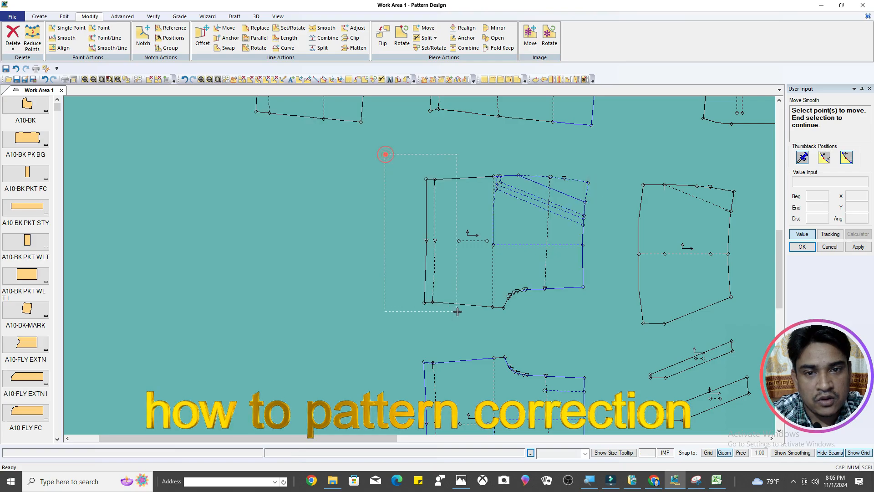
Select the hem-edge points of A10-FRT RT with Move Smooth, accept the smoothing message, and shift the hem by -0.13 in X.
left_click_drag(457, 311, 457, 312)
right_click(522, 212)
left_click(552, 216)
left_click(509, 258)
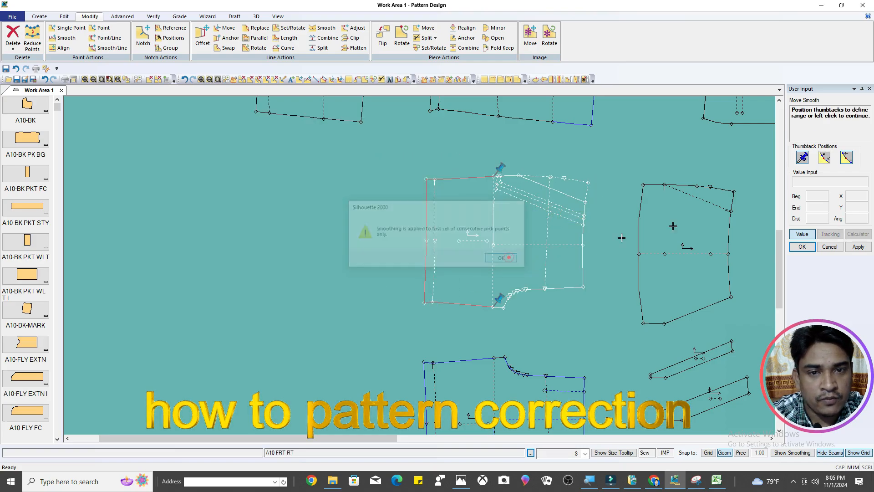
left_click(680, 175)
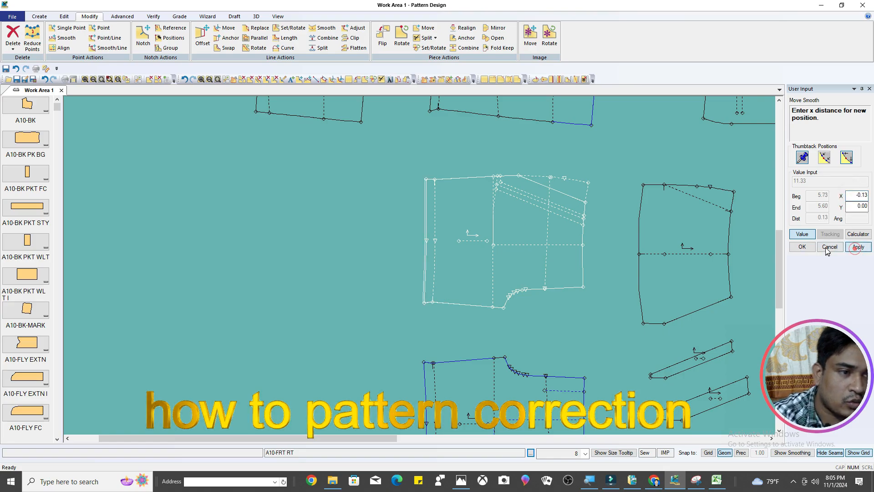
left_click(802, 246)
Select the hem-edge points of the A10-BK back piece with Move Smooth, accept the message, and shift the hem by -0.125 in X.
scroll(515, 136, "down", 3)
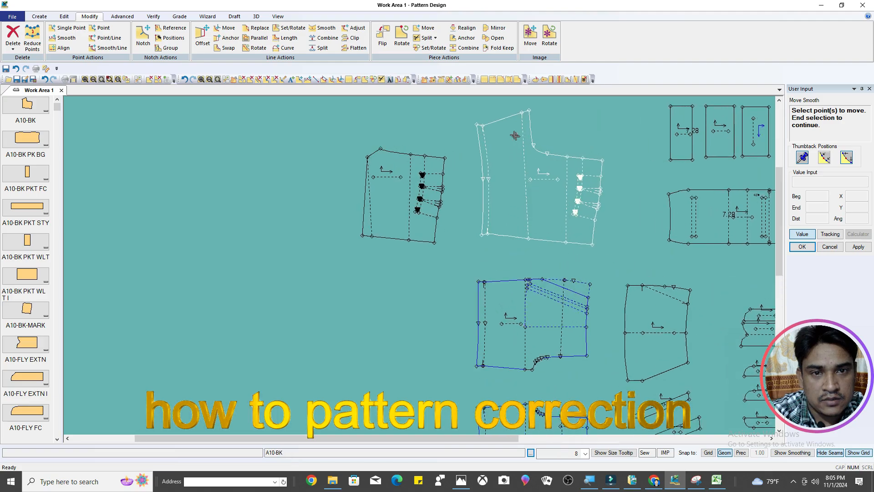
scroll(514, 136, "up", 1)
left_click_drag(449, 110, 491, 266)
right_click(573, 180)
left_click(603, 182)
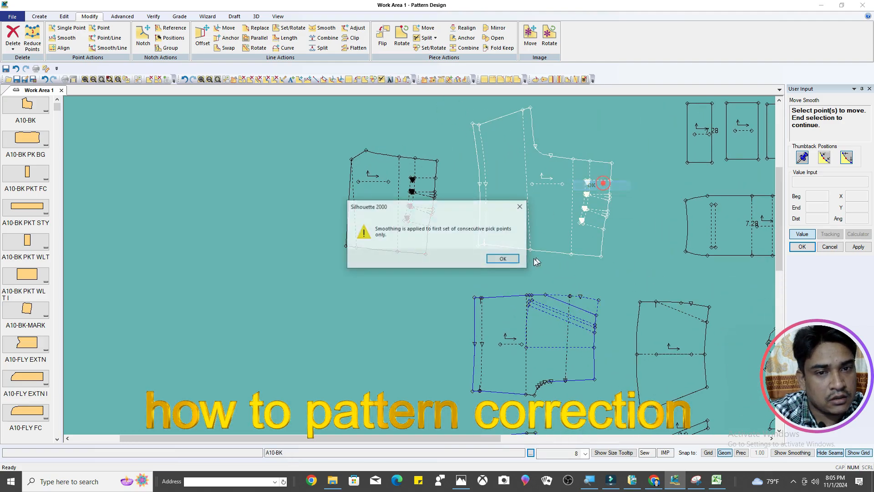
left_click(502, 258)
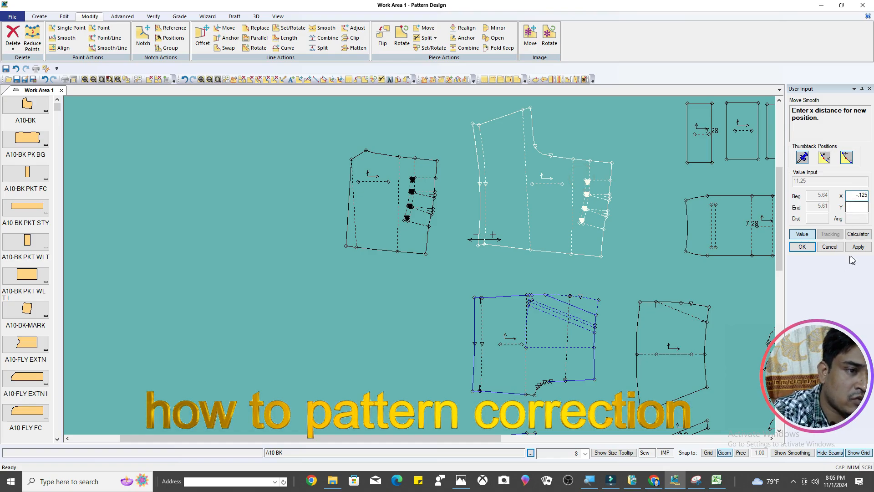
left_click(802, 249)
scroll(499, 169, "down", 2)
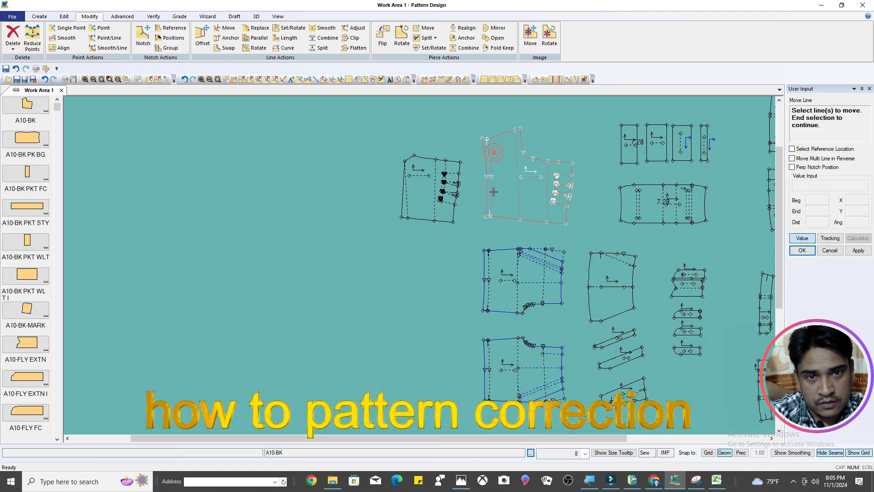
right_click(494, 151)
left_click(501, 168)
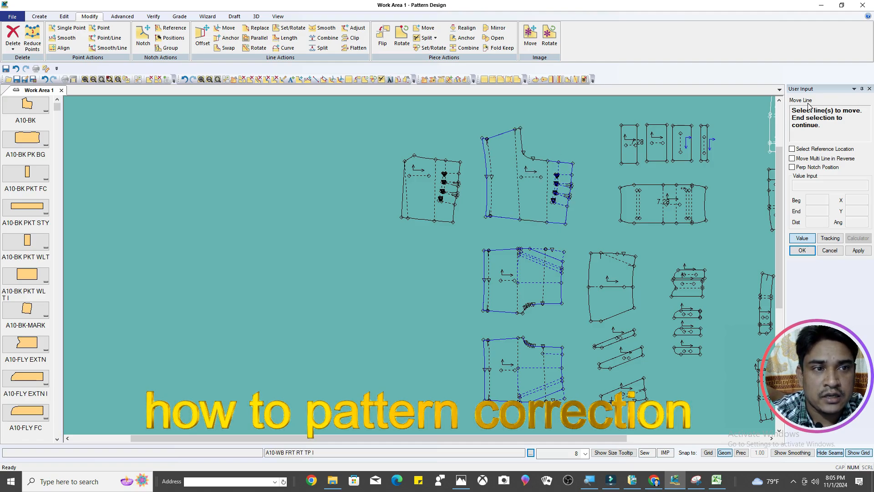
Move the internal hem lines of A10-BK, A10-FRT RT and A10-FRT LT by -.125 in X with Move Line.
left_click(493, 181)
left_click(490, 268)
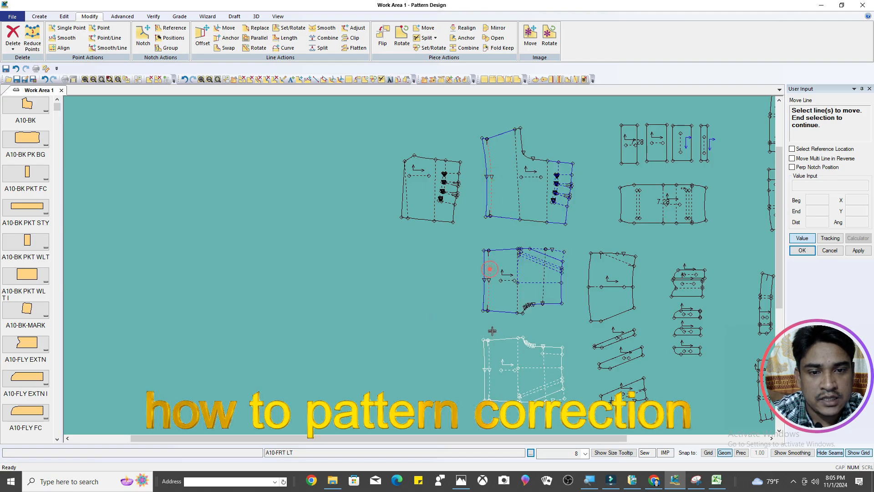
left_click(488, 353)
right_click(563, 221)
left_click(563, 221)
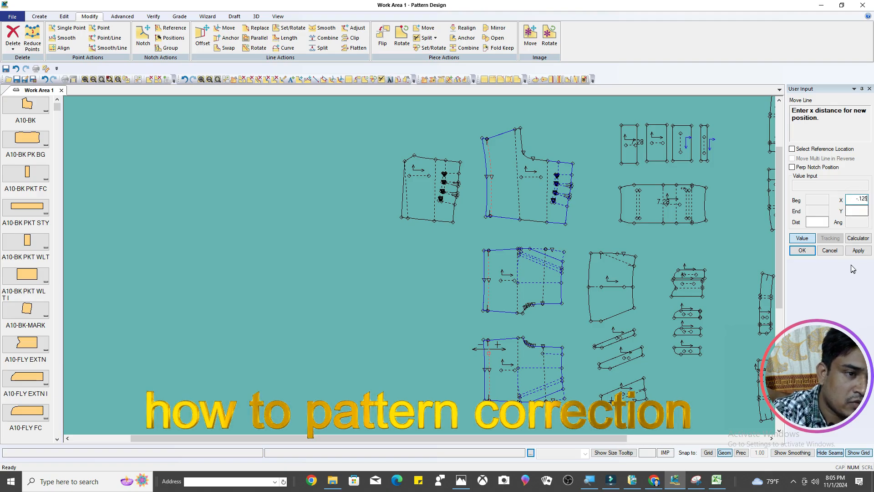
left_click(800, 252)
right_click(541, 145)
left_click(540, 145)
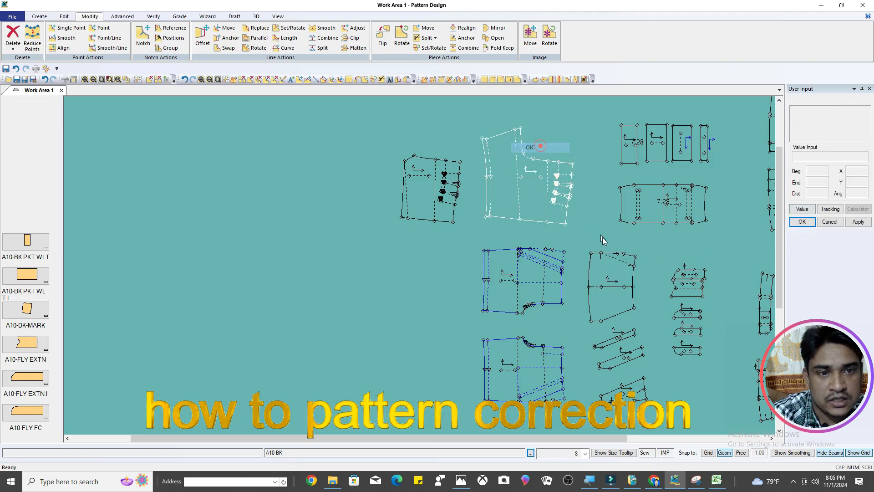
Reposition the A10-BK, A10-FRT RT and A10-FRT LT pieces closer together in one column of the work area.
scroll(620, 269, "up", 3)
scroll(221, 187, "down", 8)
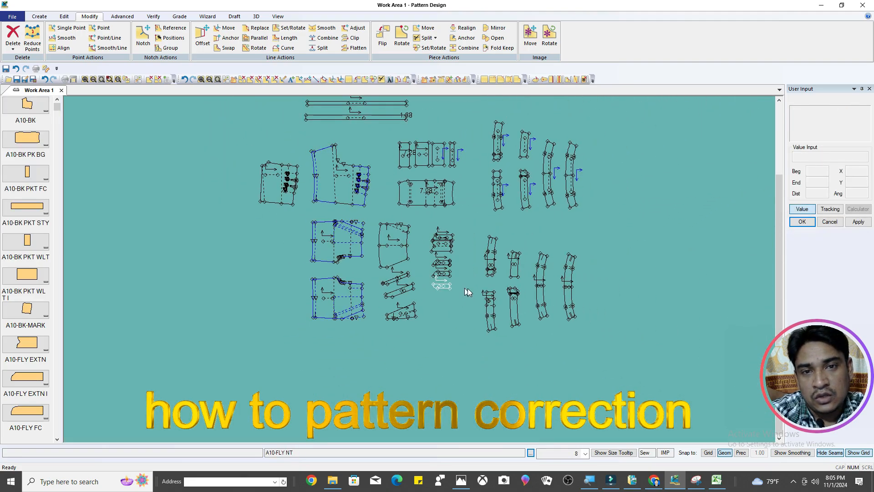
left_click(372, 212)
scroll(363, 225, "up", 2)
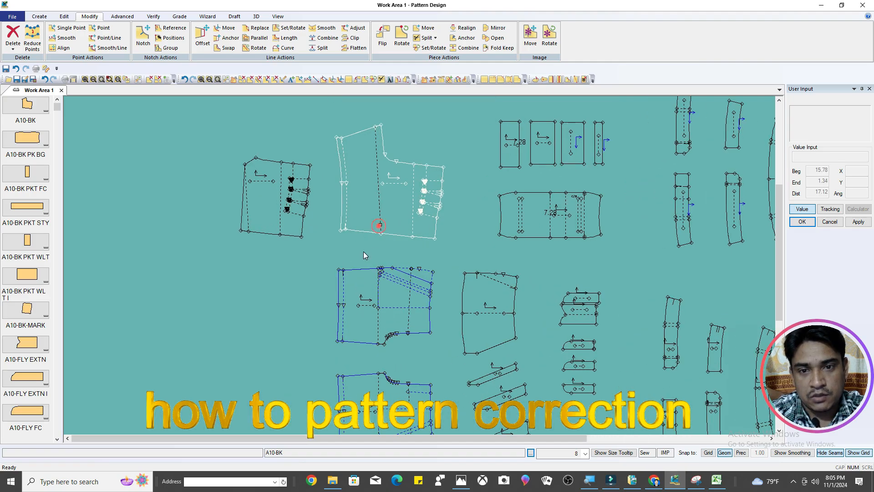
left_click(367, 226)
left_click(367, 238)
scroll(367, 242, "down", 1)
scroll(374, 337, "up", 2)
left_click(370, 376)
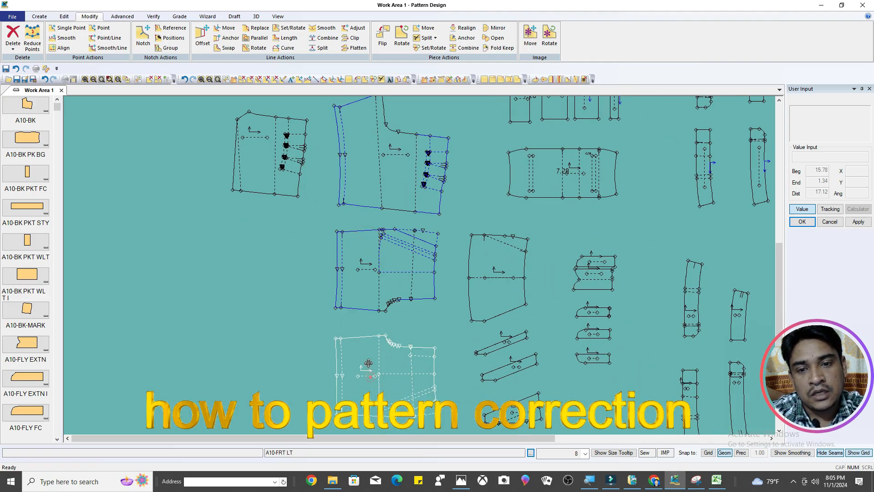
left_click(369, 356)
scroll(522, 265, "down", 2)
Save the corrected A10-BK, A10-FRT RT and A10-FRT LT pieces.
key("ctrl+s")
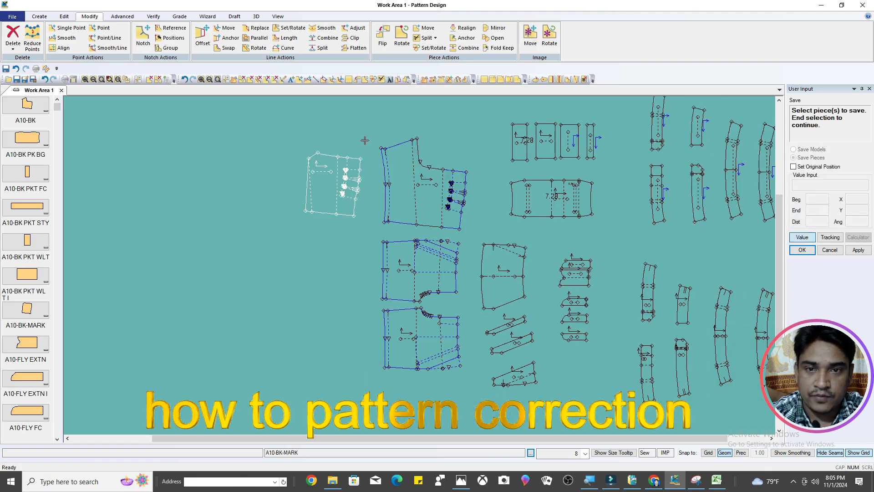
left_click_drag(362, 132, 452, 276)
left_click_drag(478, 378, 478, 378)
right_click(572, 190)
left_click(572, 189)
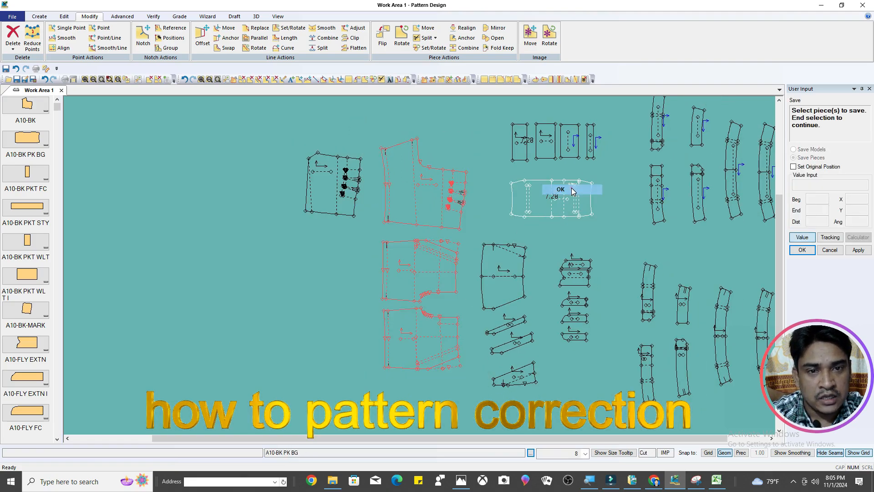
right_click(423, 189)
Move the A10-BK piece slightly closer to the A10-FRT RT piece and inspect the corrected pieces.
left_click(416, 211)
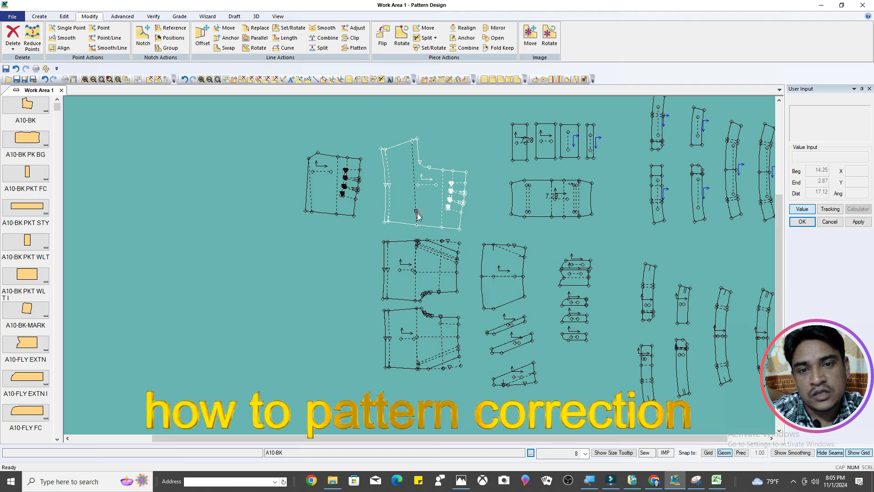
left_click(415, 219)
scroll(411, 318, "up", 1)
scroll(411, 322, "up", 1)
scroll(427, 325, "down", 1)
left_click(427, 160)
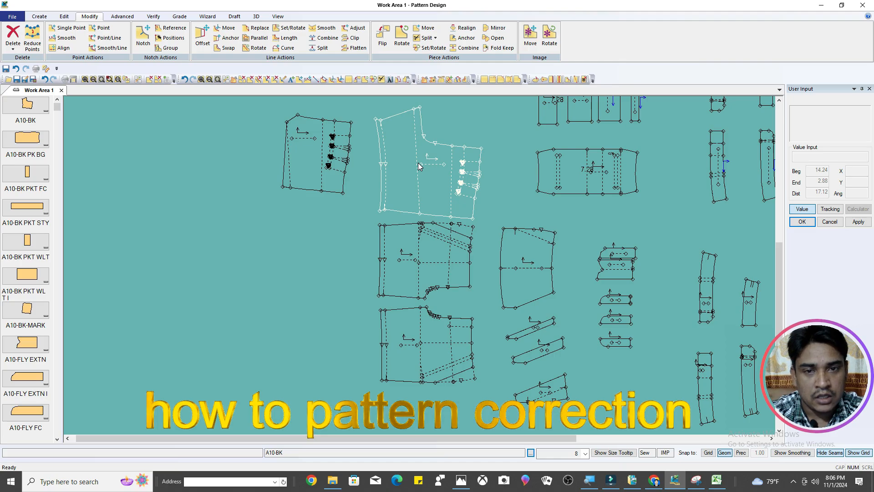
scroll(425, 119, "up", 1)
scroll(426, 119, "down", 2)
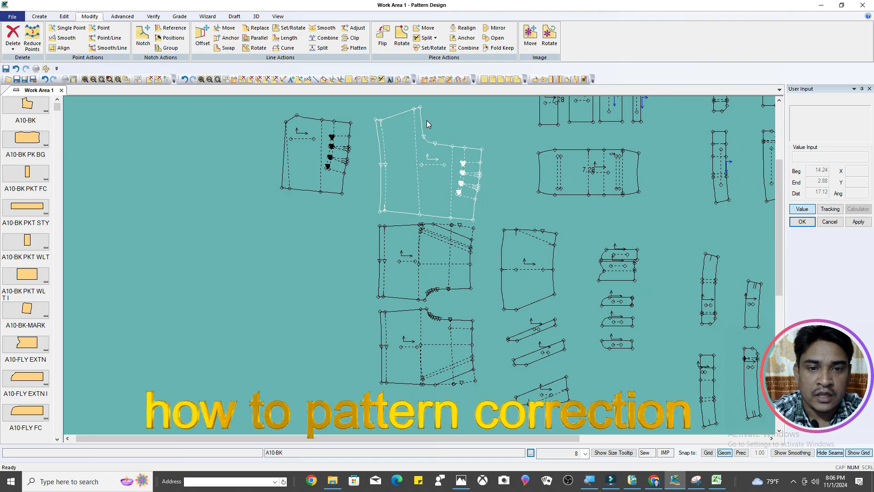
scroll(489, 354, "up", 3)
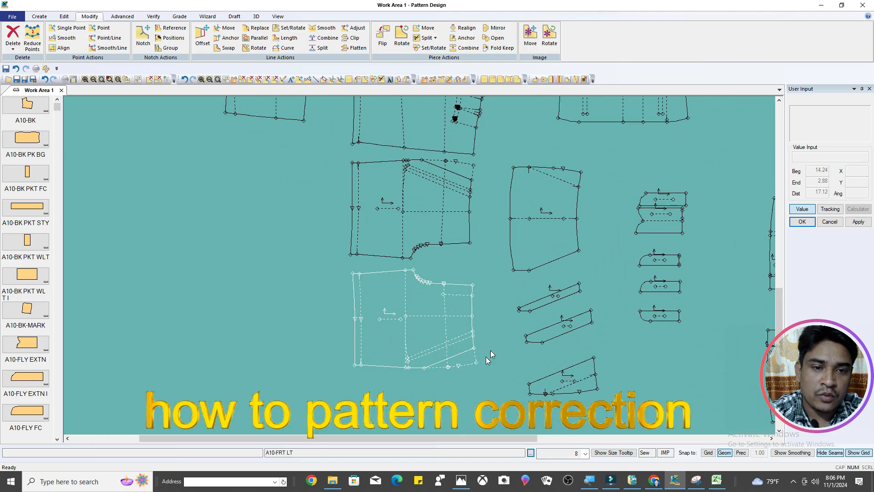
Overlay the A10-FRT PKT BG piece on A10-FRT LT at the slanted pocket corner to compare their outlines.
left_click(579, 252)
scroll(450, 365, "up", 3)
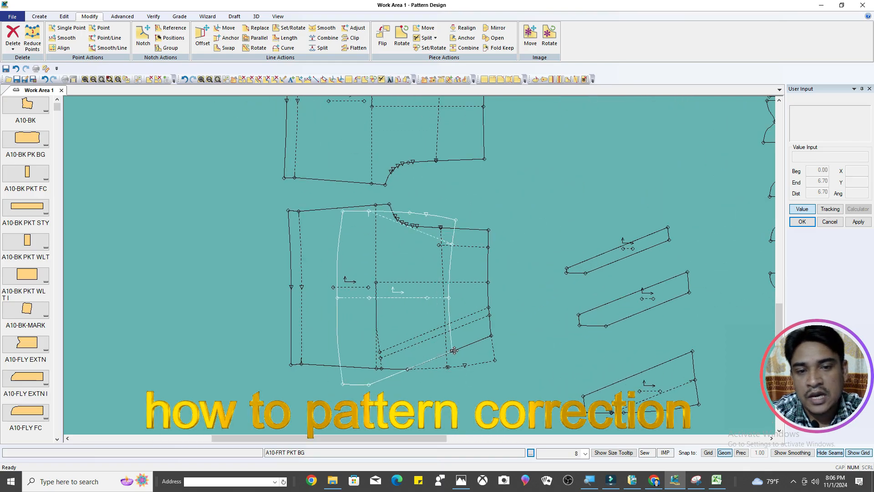
left_click(493, 335)
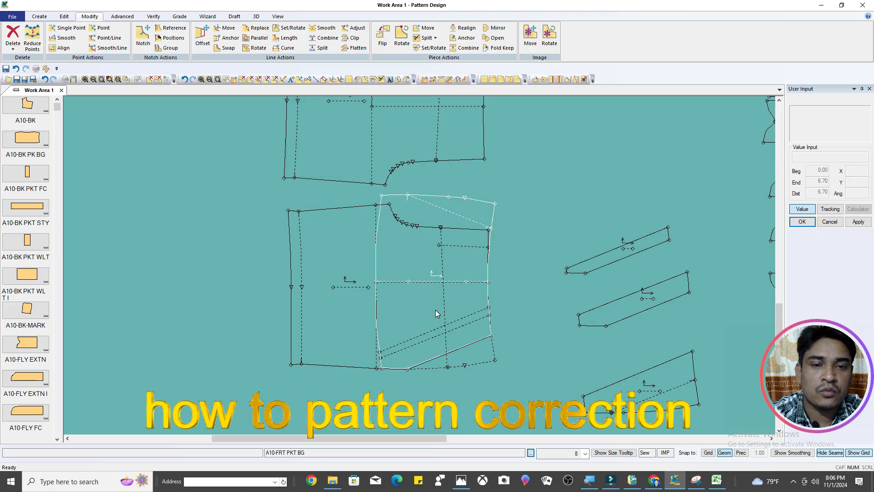
scroll(436, 313, "down", 5)
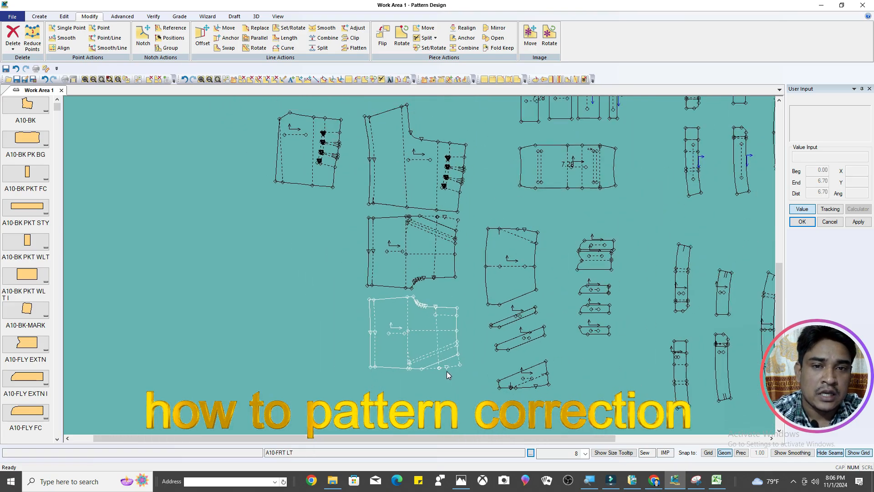
scroll(447, 374, "down", 1)
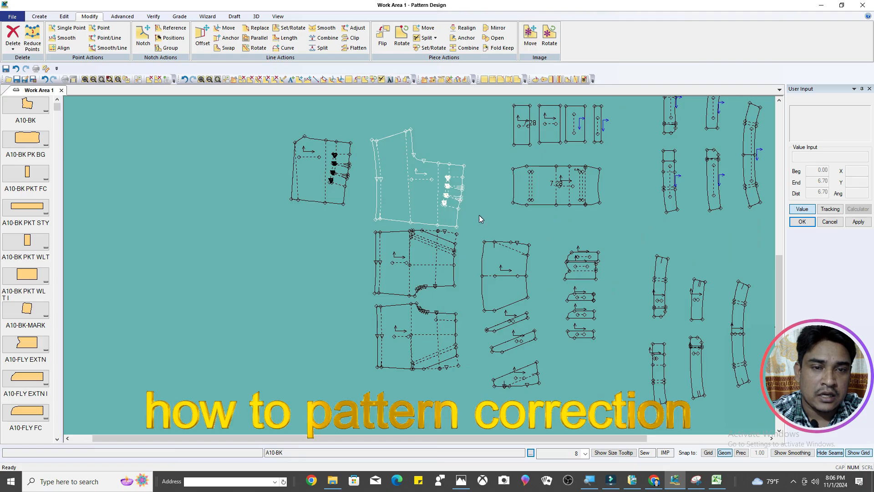
Turn off Hide Seams and save the A10-BK, A10-FRT RT and A10-FRT LT pieces with their seams shown.
left_click(831, 456)
scroll(380, 239, "down", 2)
scroll(308, 304, "up", 1)
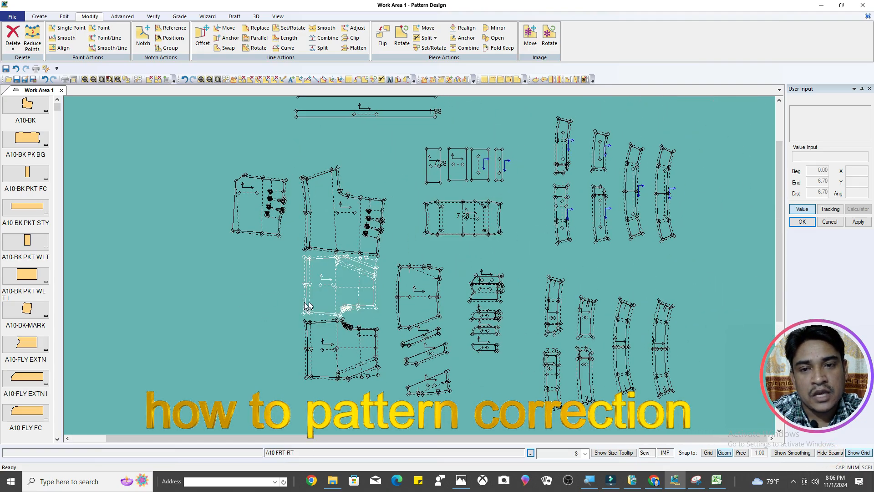
key("ctrl+s")
left_click_drag(287, 145, 394, 387)
right_click(566, 176)
left_click(596, 182)
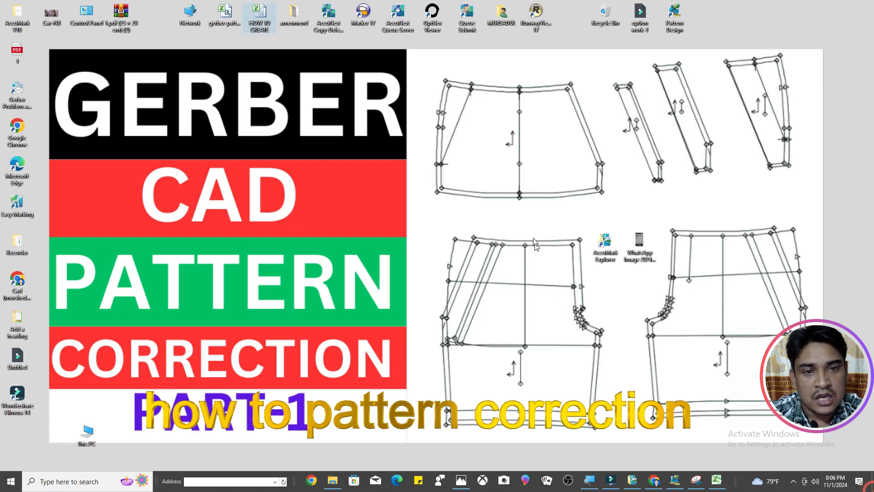
Refresh the Windows desktop and return to Pattern Design.
right_click(522, 205)
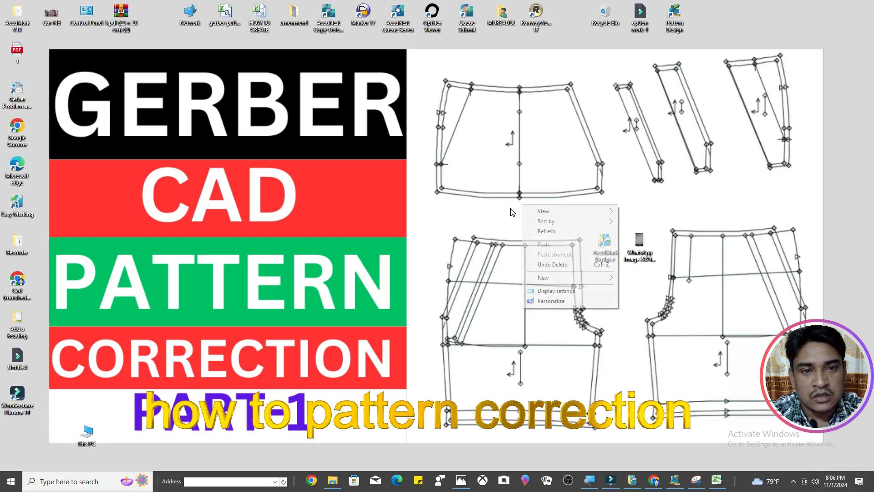
left_click(546, 230)
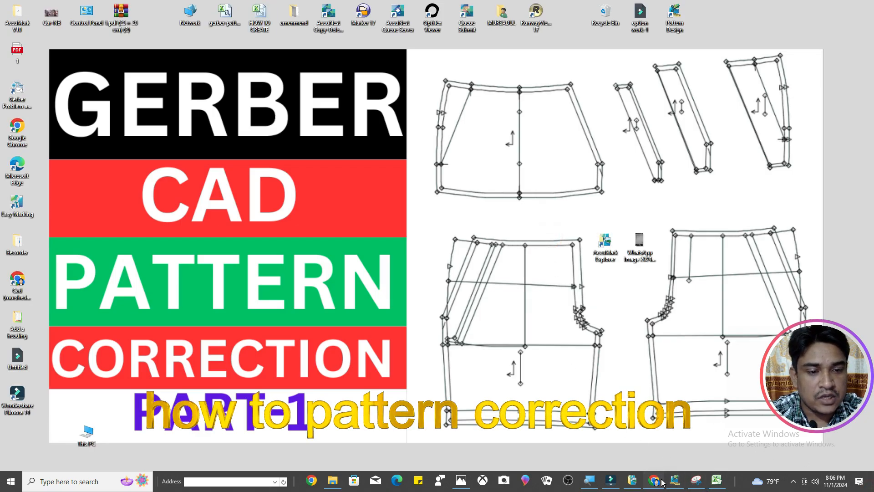
left_click(655, 481)
left_click(674, 480)
Display the graded nest of every A10 piece in the work area with Show Nest All.
scroll(351, 258, "down", 2)
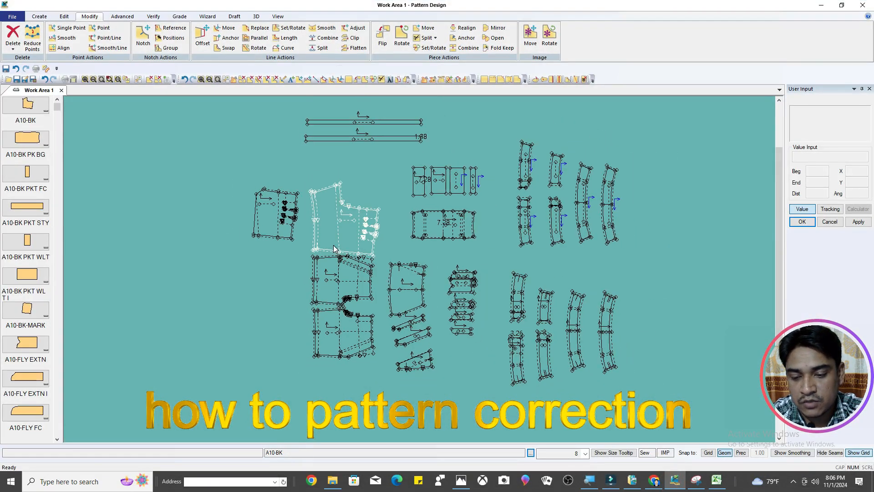
key("n")
right_click(340, 167)
left_click(381, 195)
right_click(609, 161)
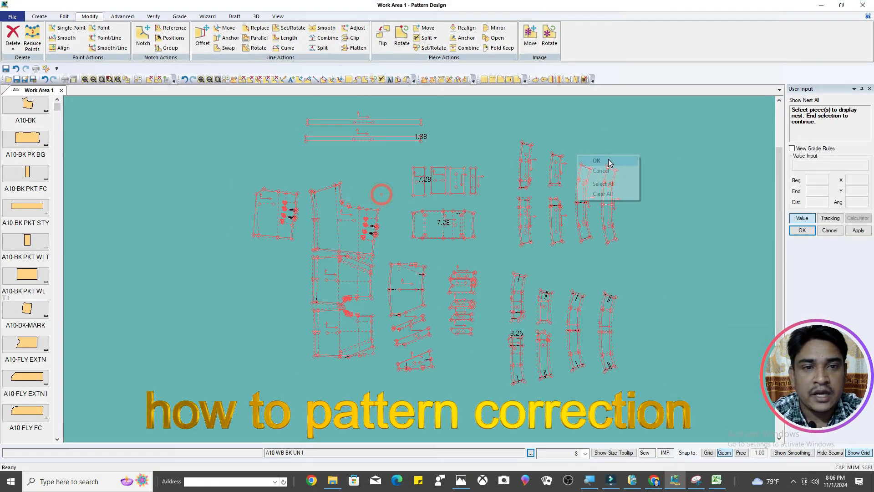
left_click(609, 162)
right_click(405, 189)
left_click(405, 190)
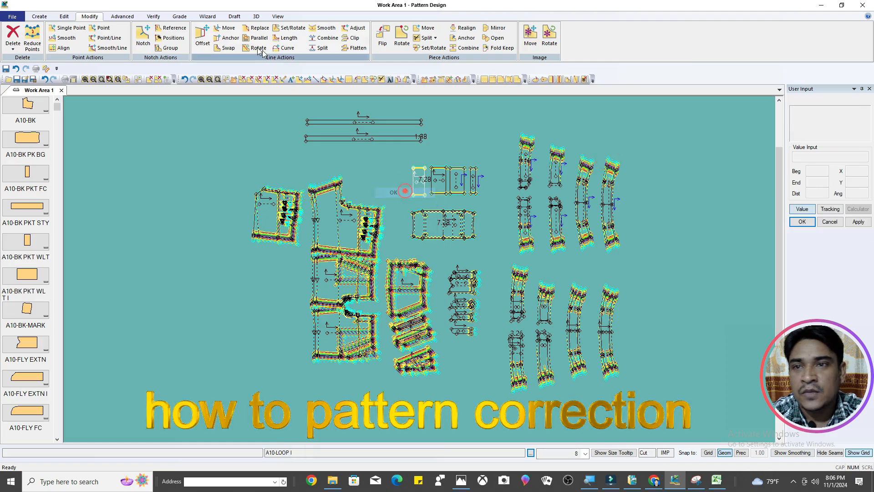
Generate seams and corners for all pieces in the work area, keeping Sew as the perimeter.
left_click(123, 16)
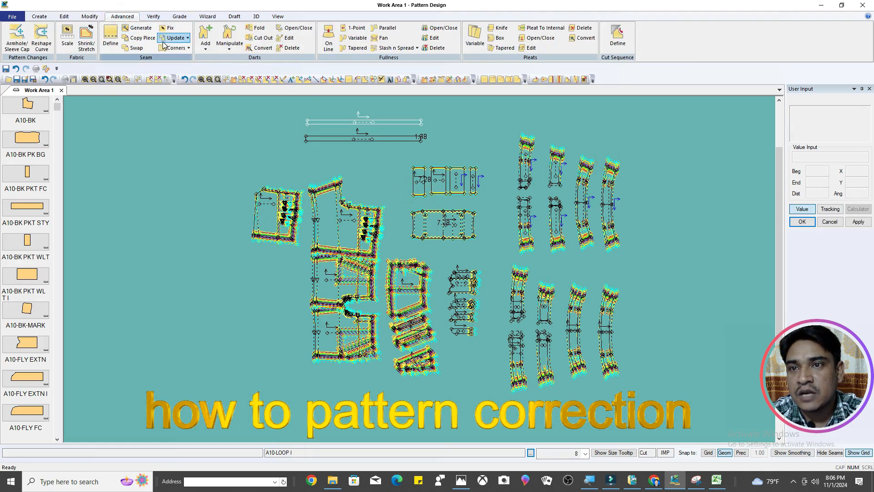
left_click(183, 38)
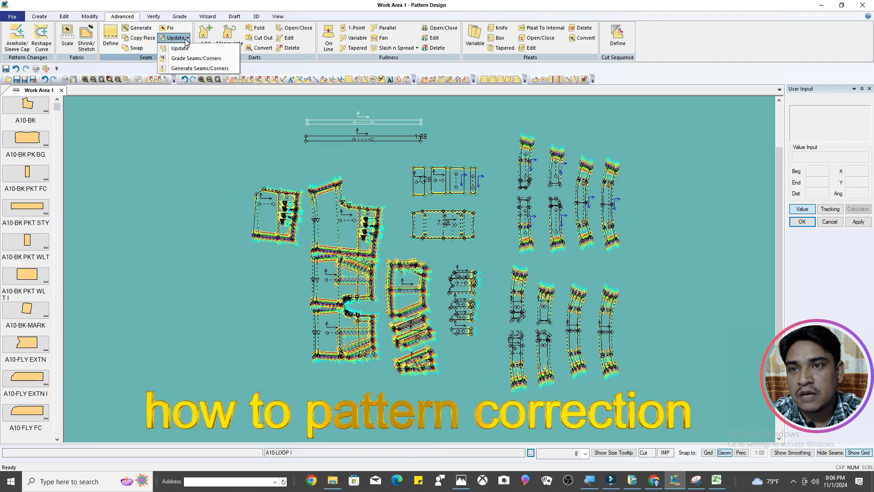
left_click(200, 68)
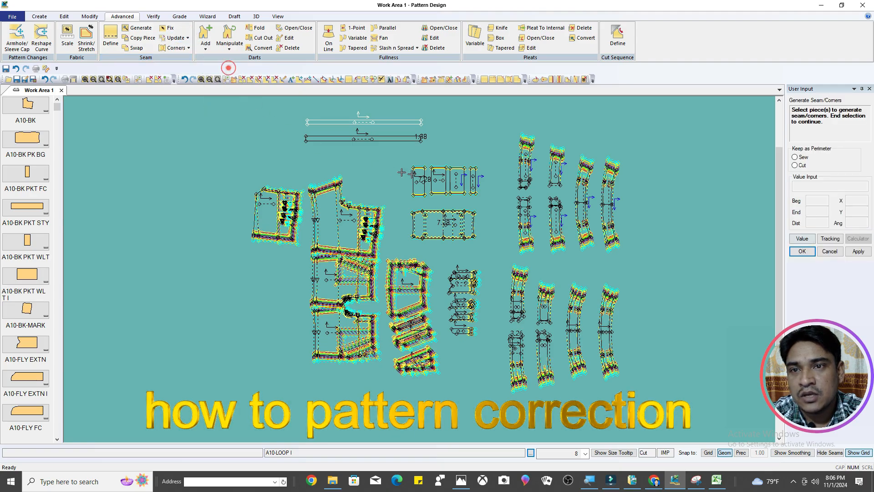
right_click(430, 139)
left_click(471, 164)
right_click(648, 145)
left_click(650, 146)
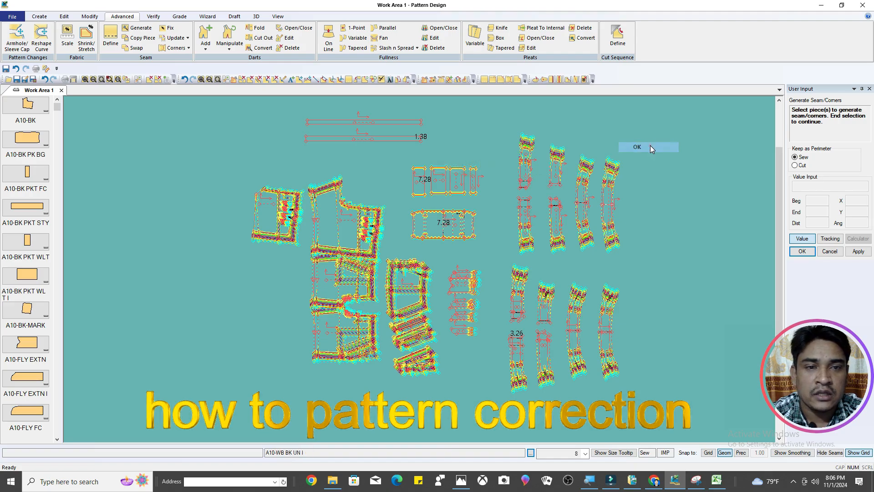
right_click(649, 143)
left_click(649, 144)
Save all pieces in the work area with Set Original Position enabled.
key("ctrl+s")
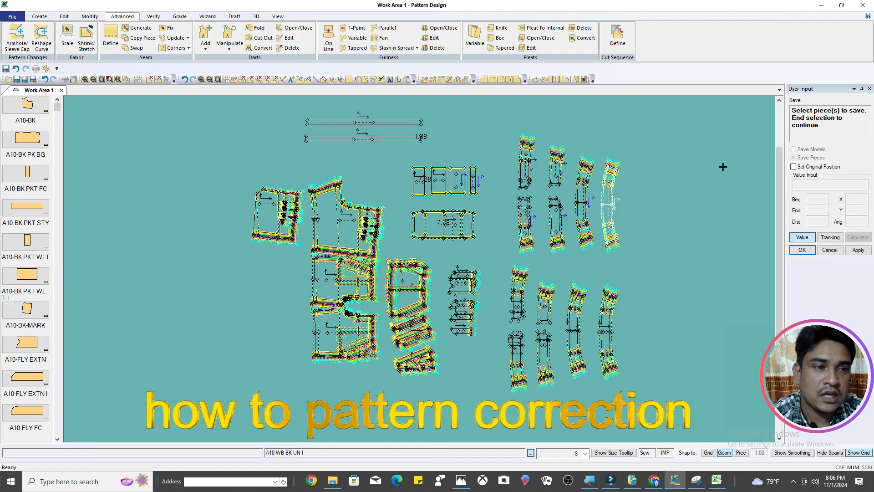
right_click(698, 157)
left_click(737, 188)
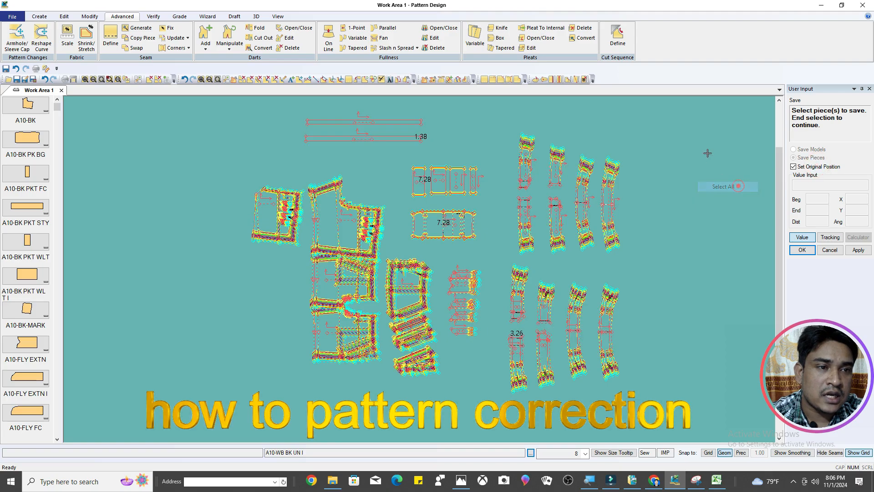
right_click(709, 152)
left_click(708, 152)
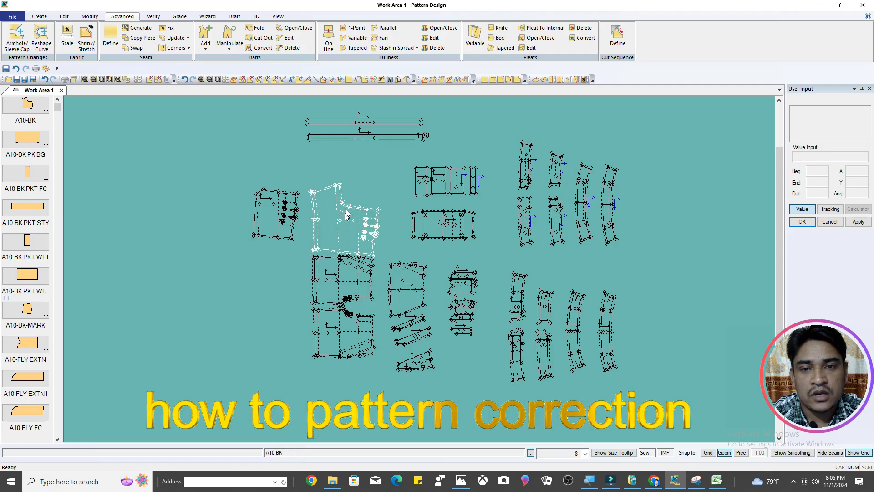
Space the A10-BK and A10-FRT LT pieces away from A10-FRT RT so their outlines no longer touch.
left_click(346, 343)
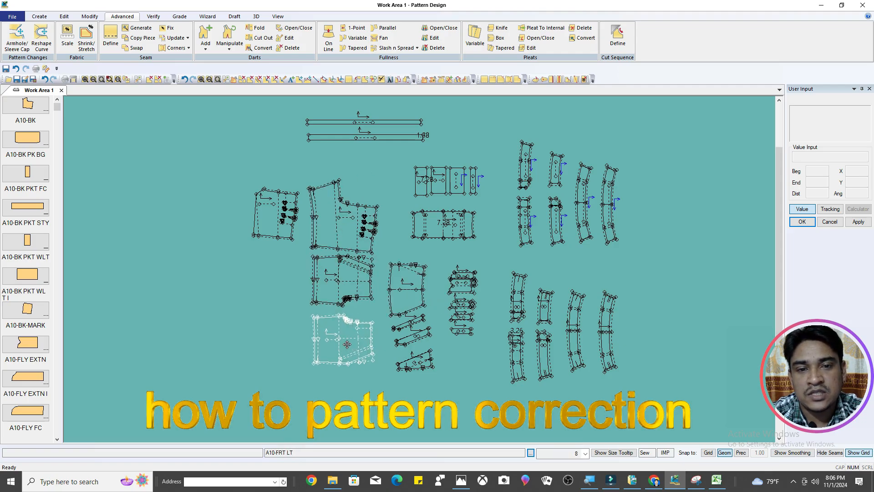
scroll(665, 217, "up", 1)
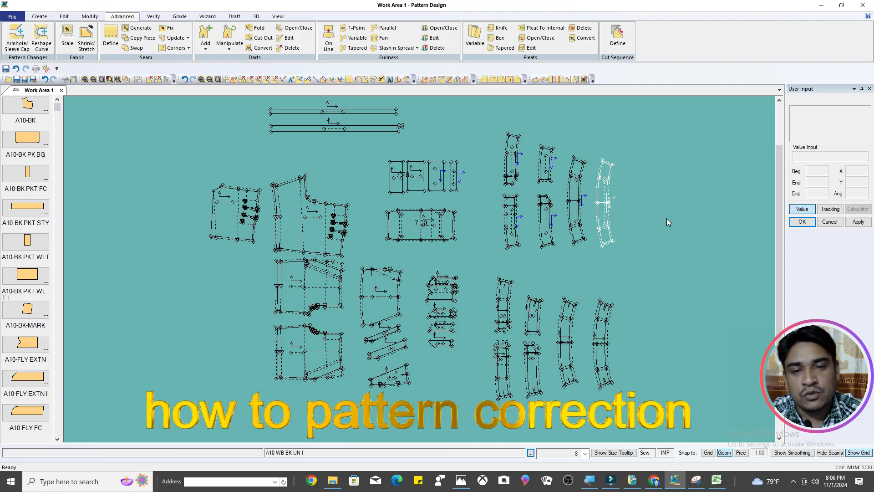